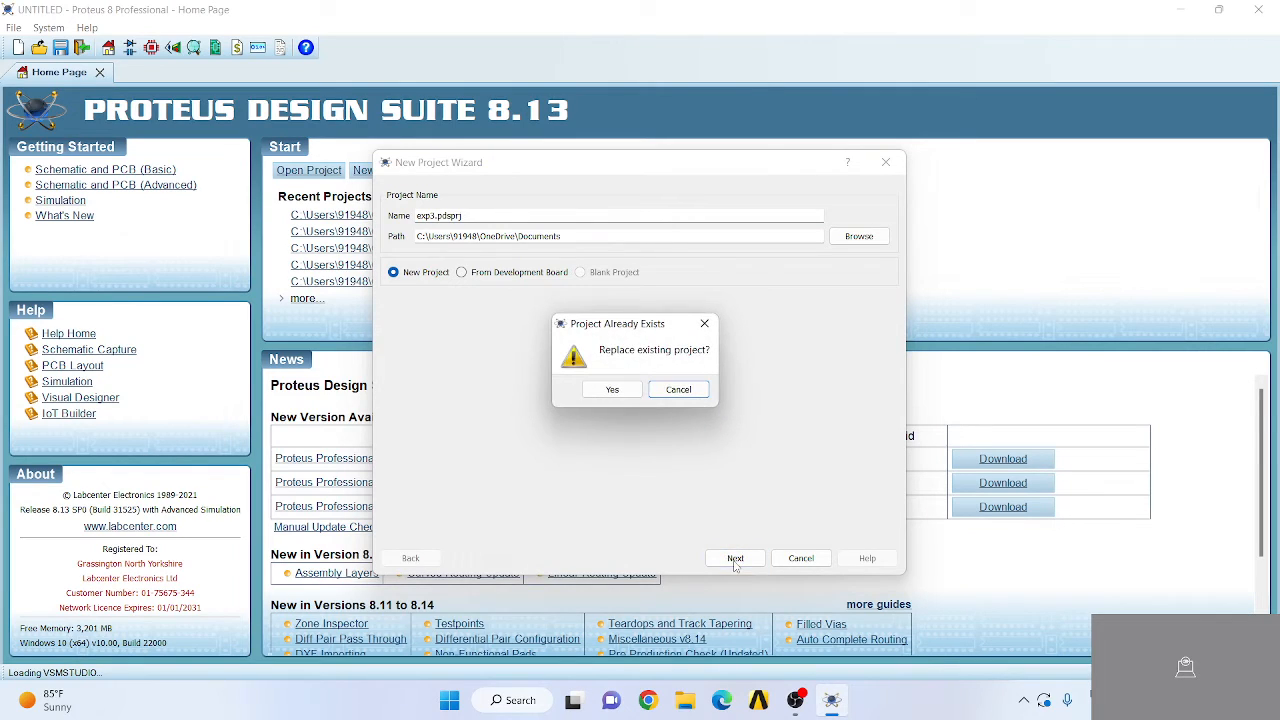
- Create the exp3 project over the existing one, using the DEFAULT schematic template with no PCB layout and no firmware project
left_click(615, 393)
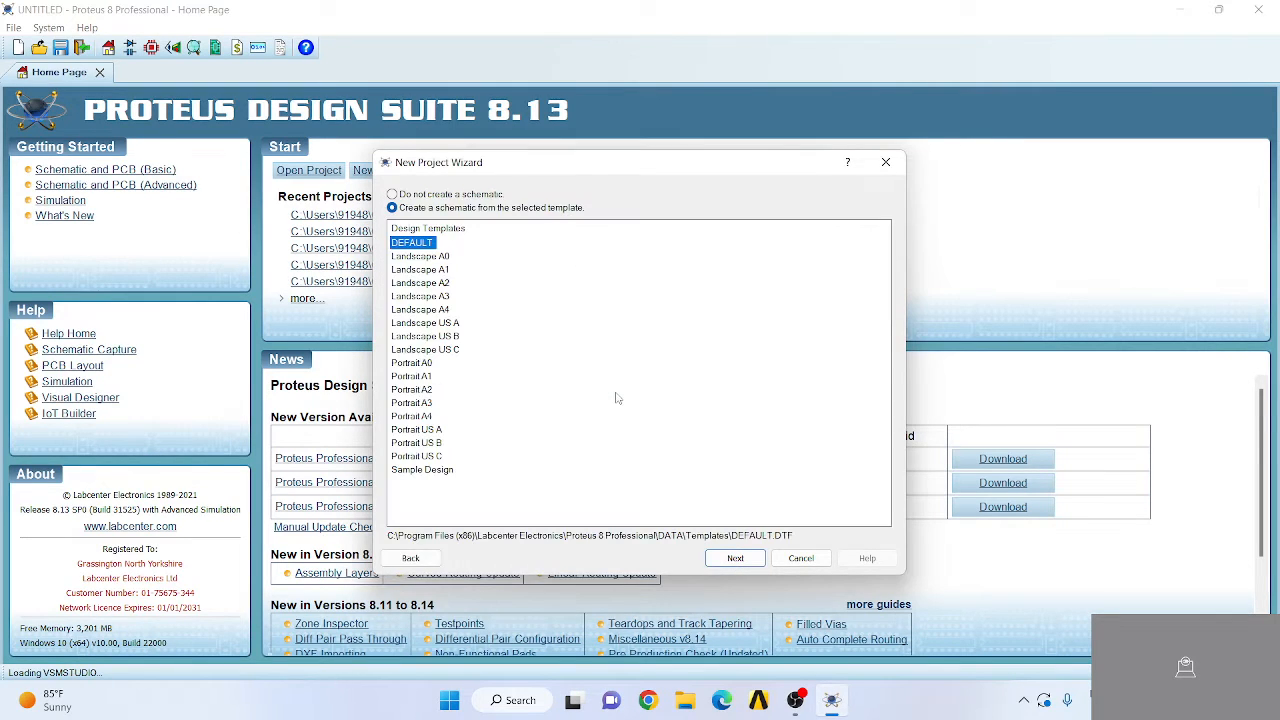
left_click(757, 560)
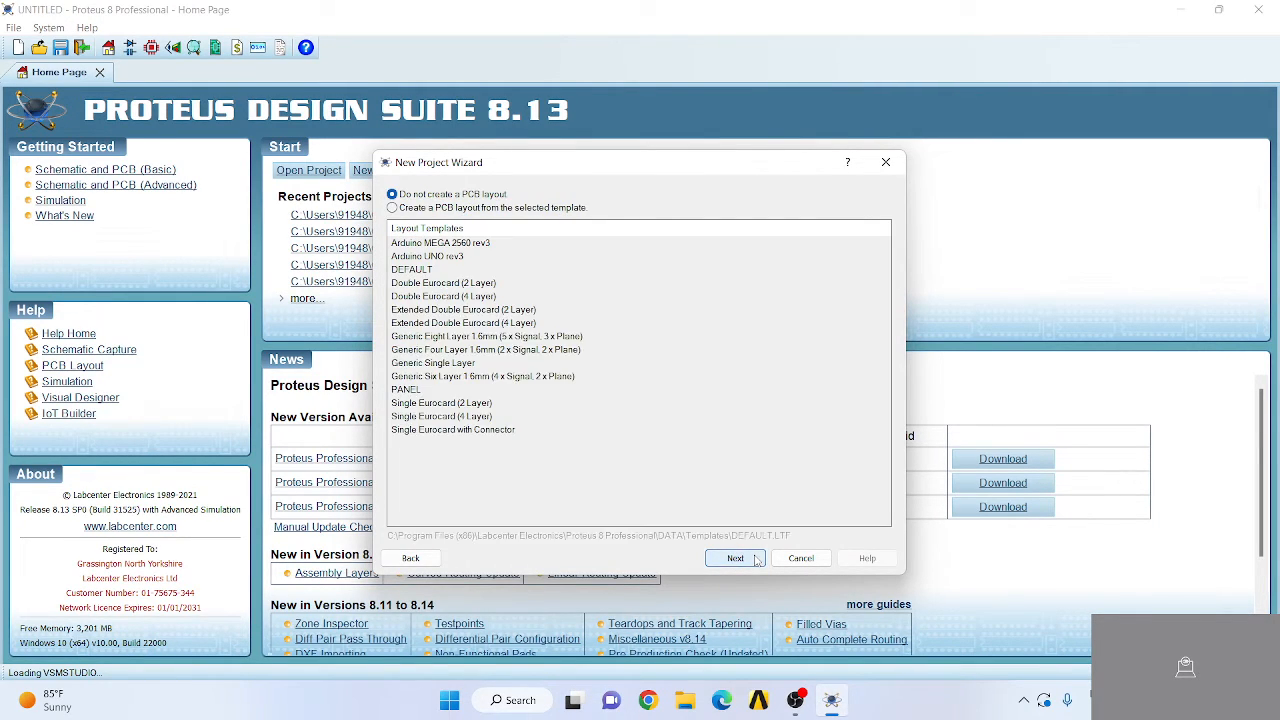
left_click(757, 560)
left_click(757, 560)
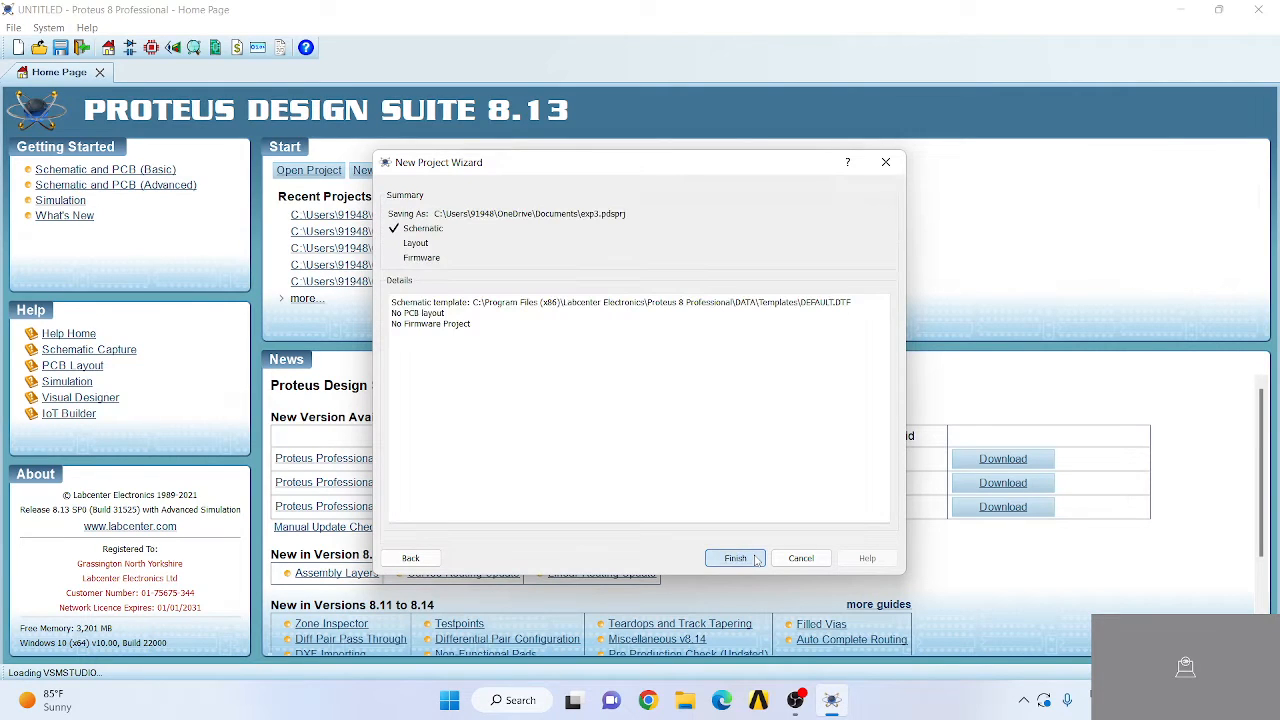
left_click(757, 560)
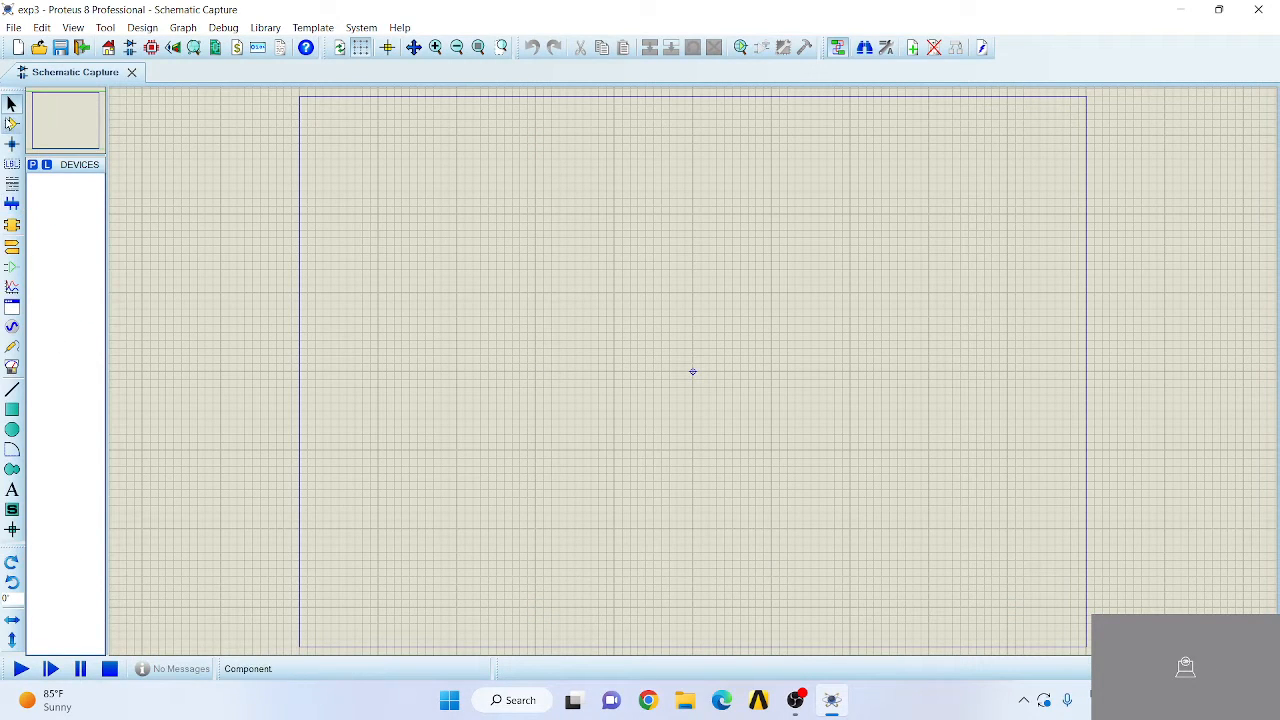
- Find the UA741 operational amplifier in the component library and add it to the project's devices
left_click(12, 124)
left_click(33, 166)
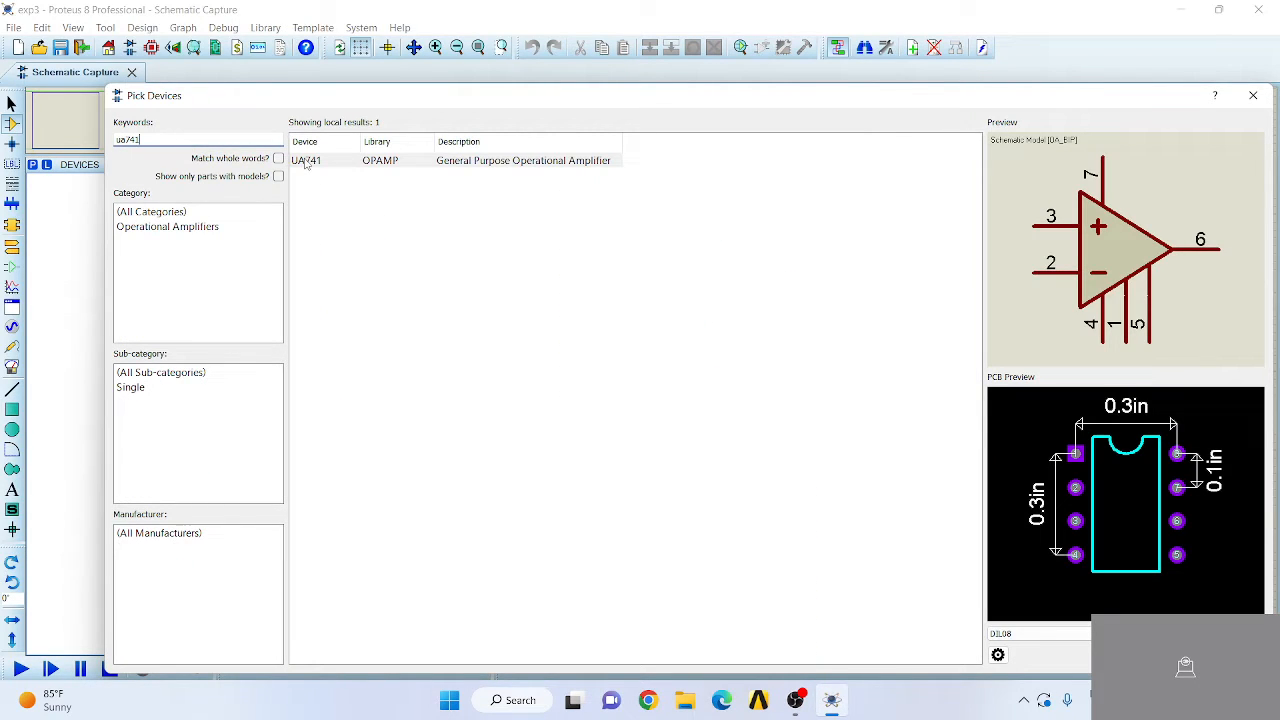
double_click(306, 165)
- Search the component library for "resistor 1k" and add the 3WATT1K resistor to the devices
double_click(204, 141)
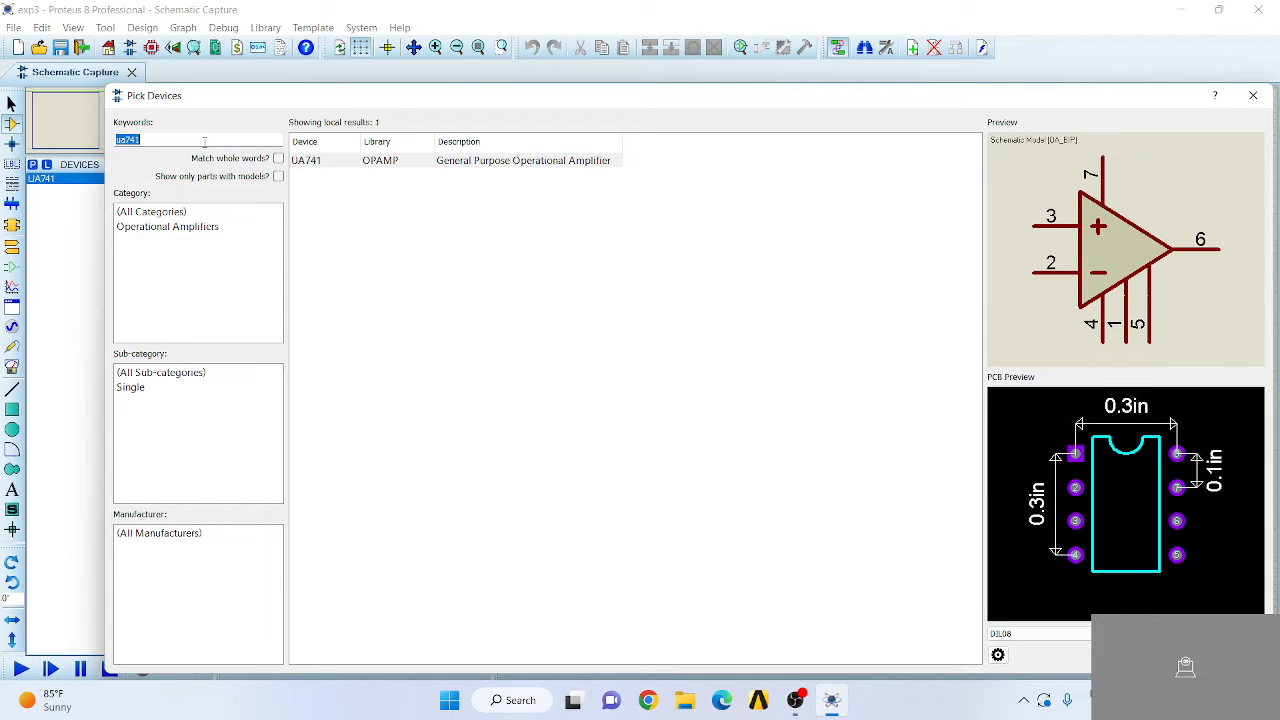
type("resis")
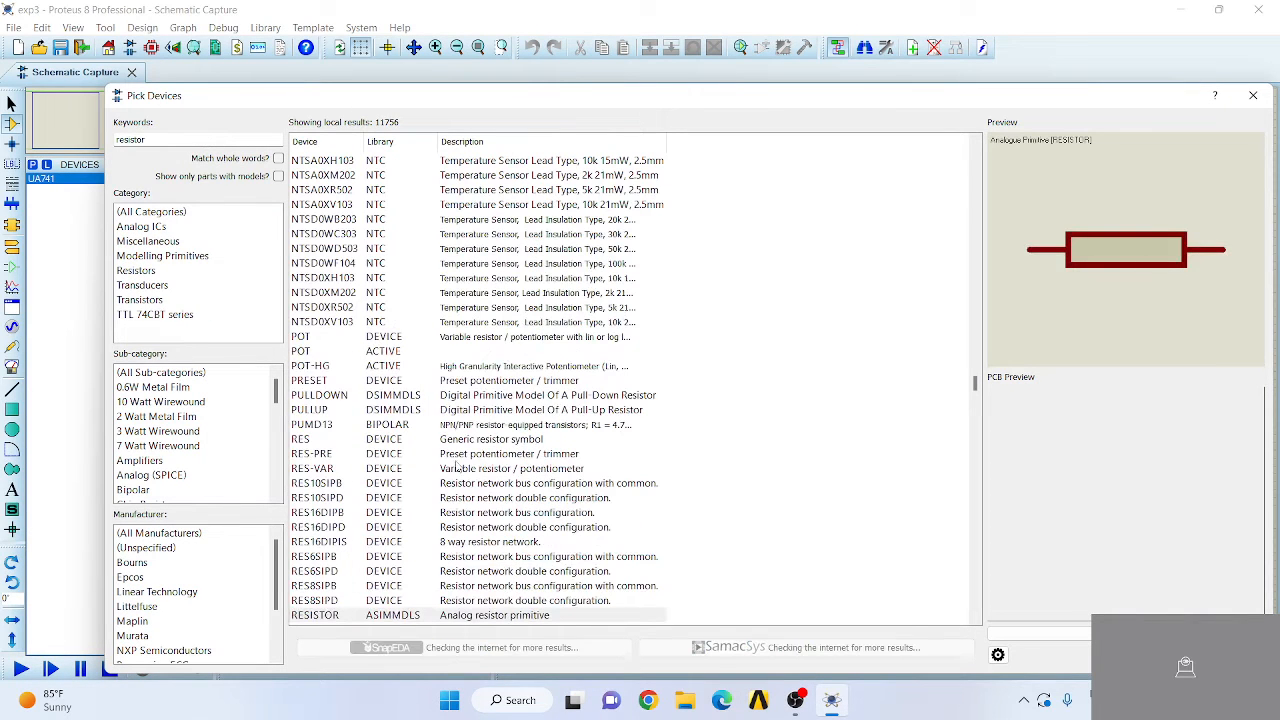
type("tor")
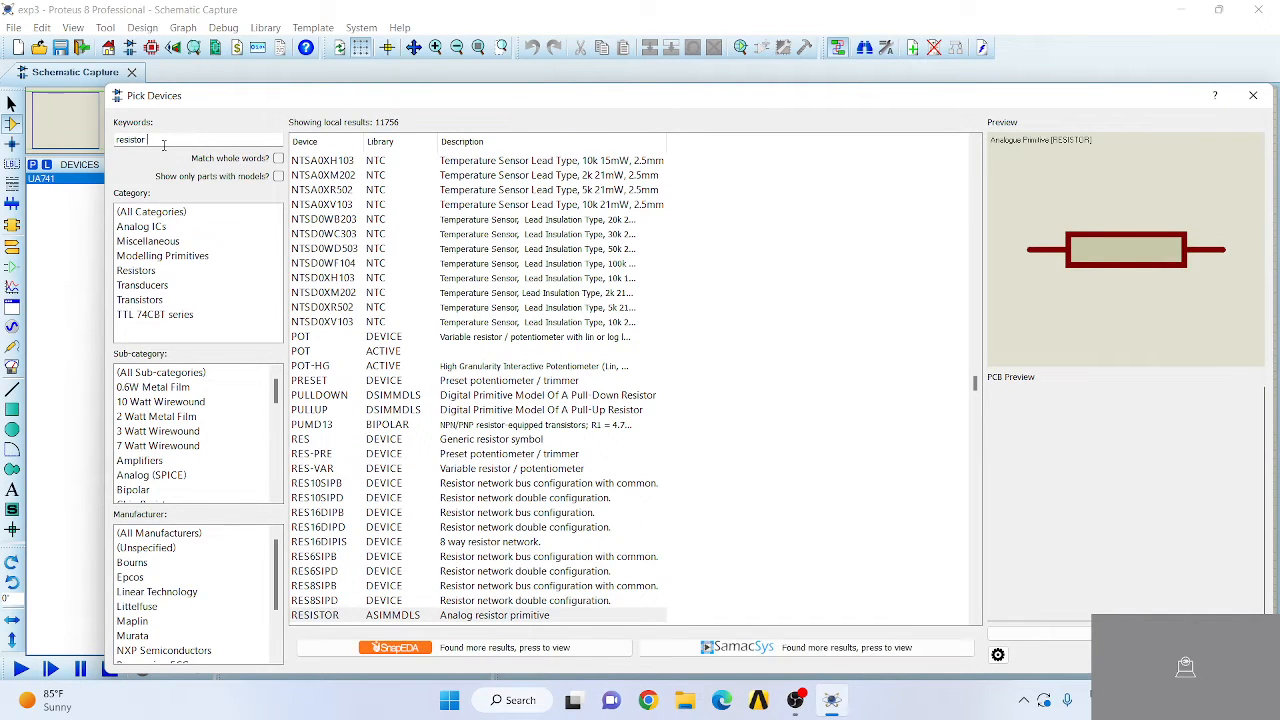
type(" 1k")
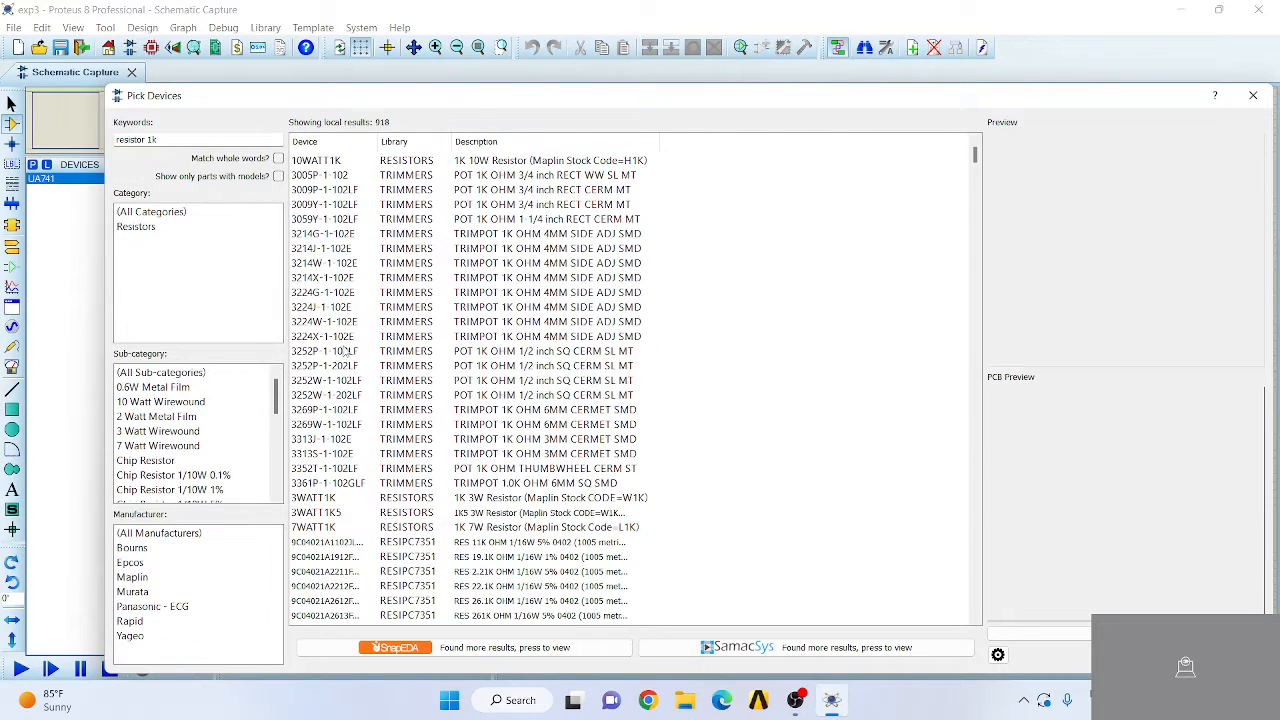
double_click(326, 500)
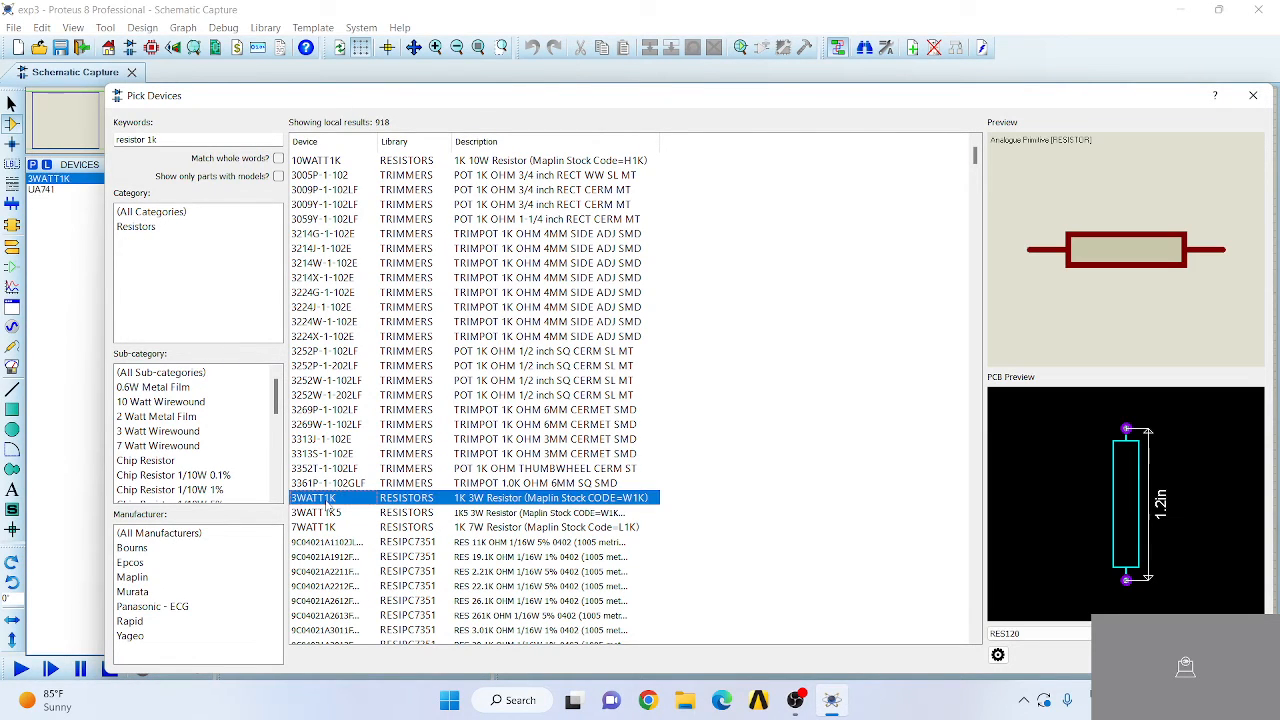
- Search the component library for "capacitor", add the generic non-electrolytic CAP to the devices and close the device picker
left_click(178, 141)
key("ctrl+a")
type("cap")
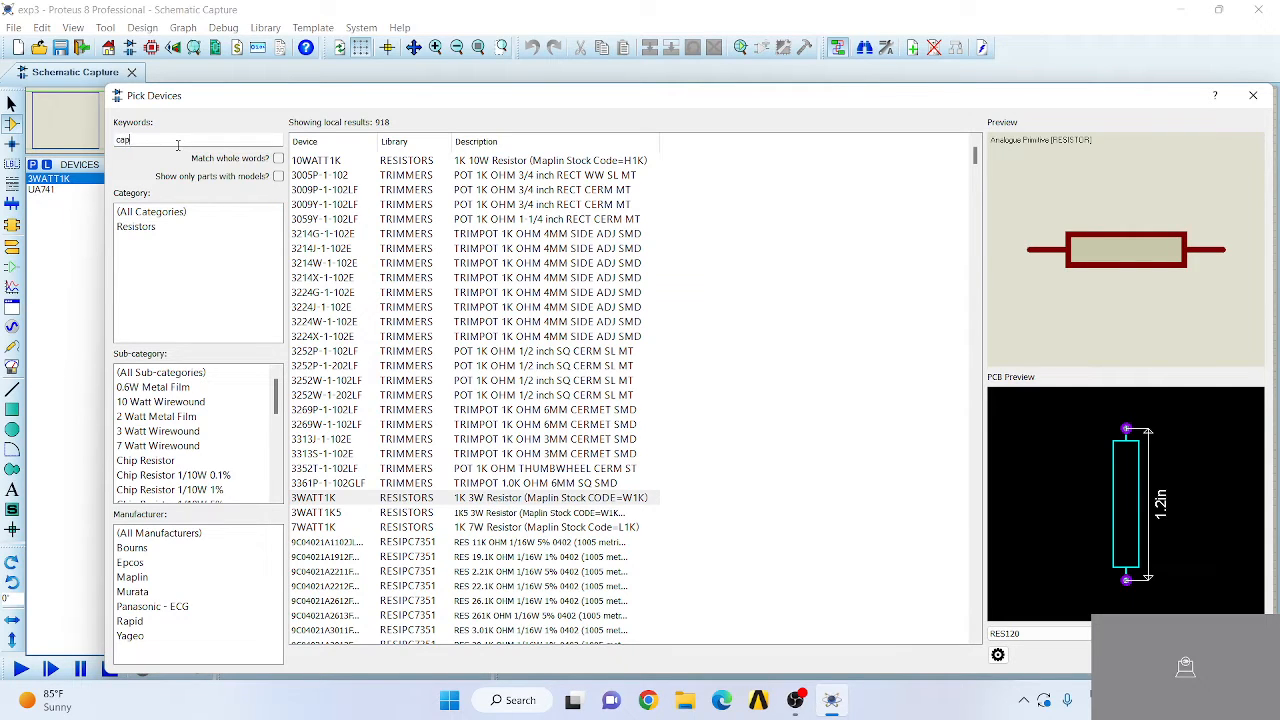
type("a")
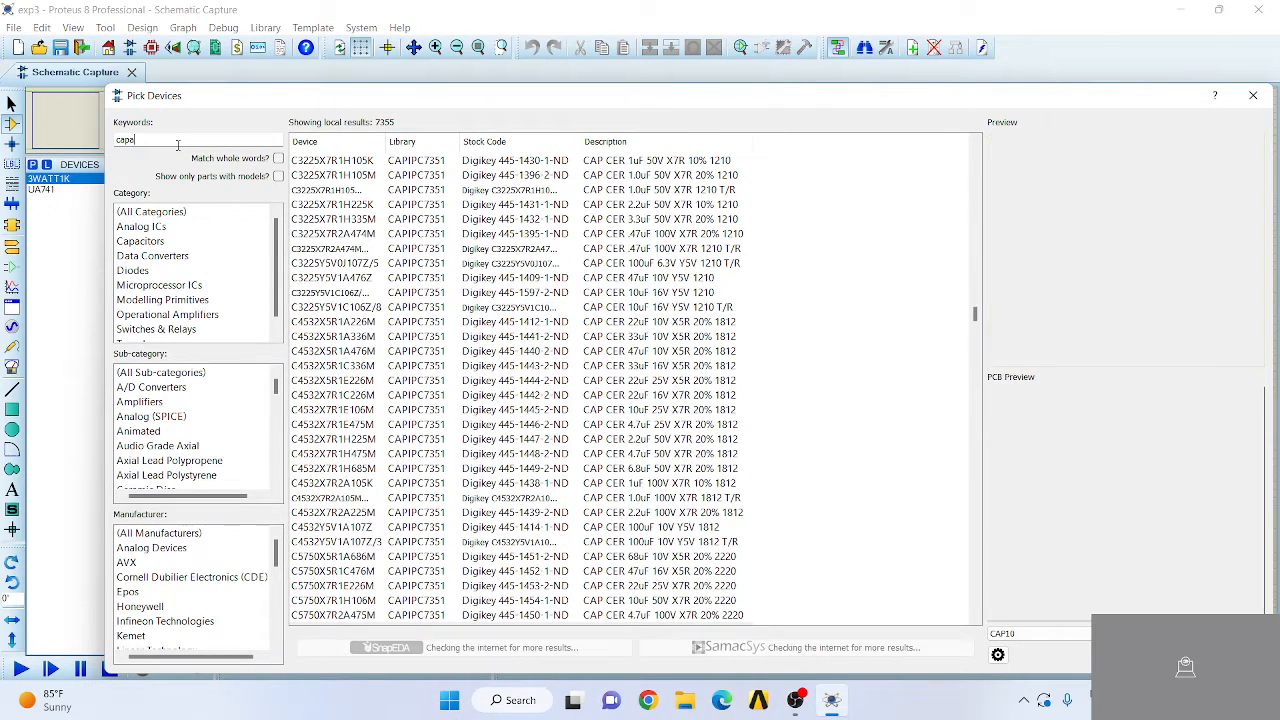
type("ci")
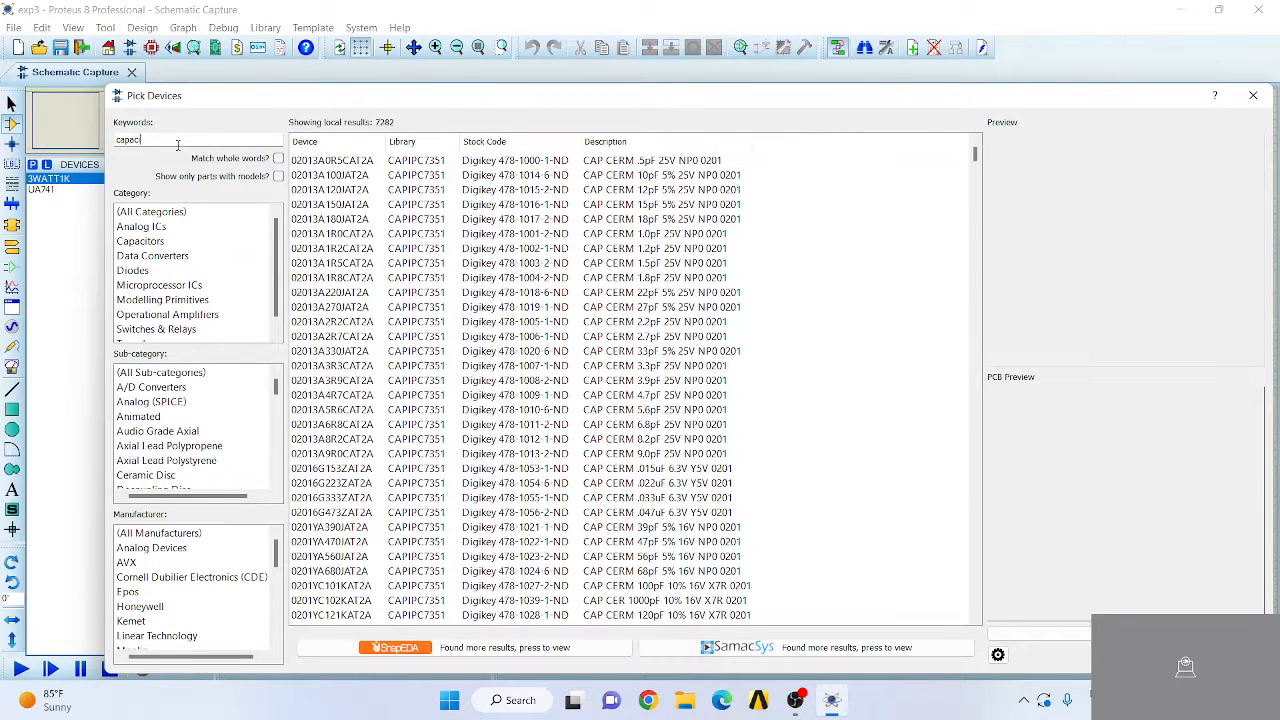
type("tor")
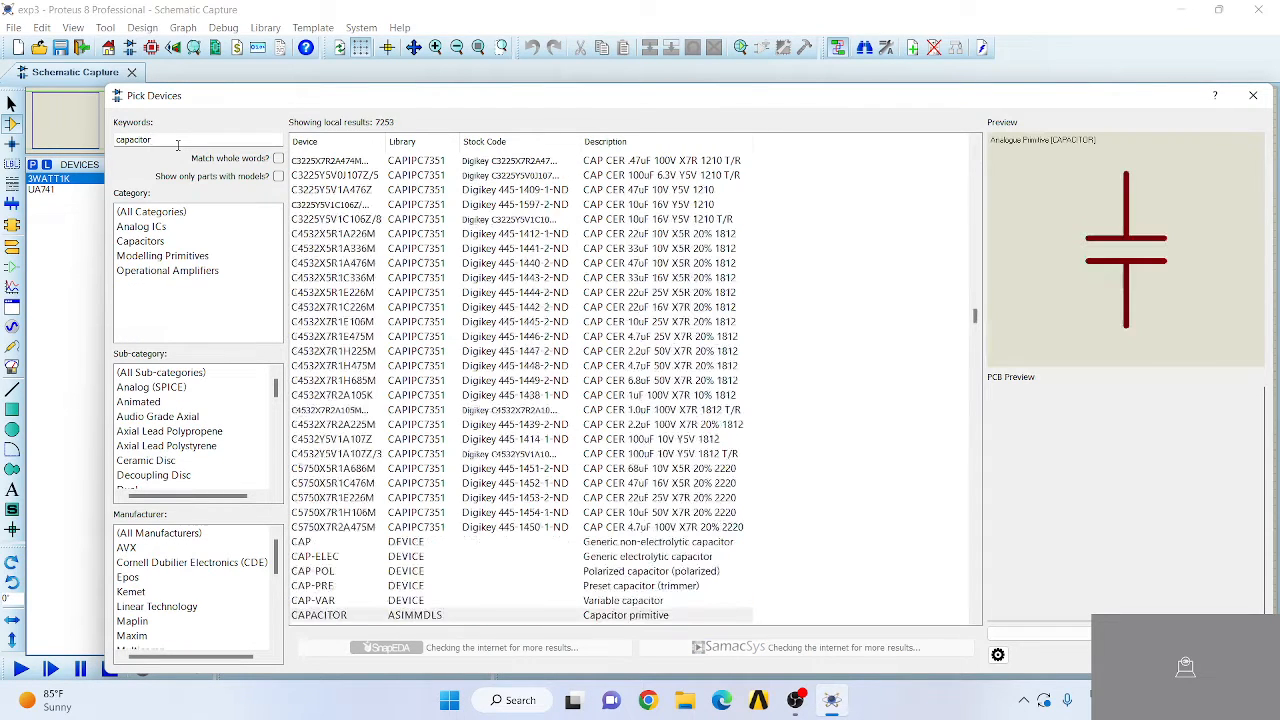
left_click(317, 543)
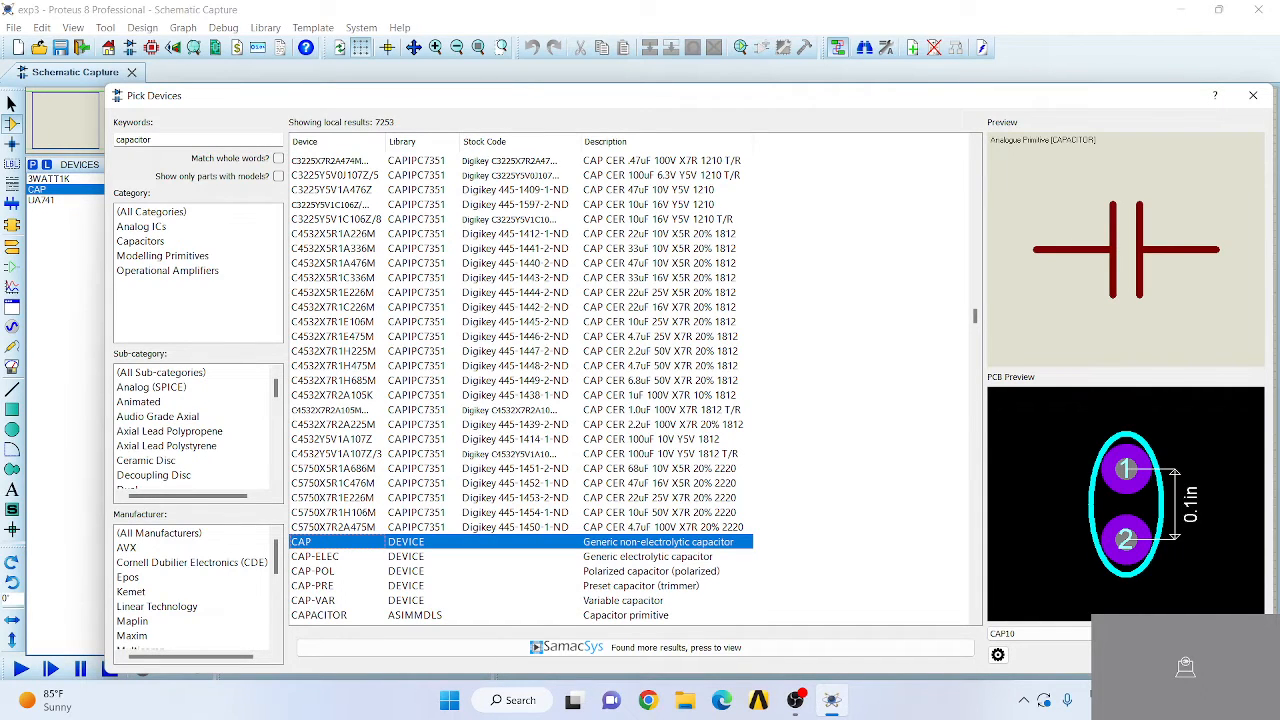
key("Return")
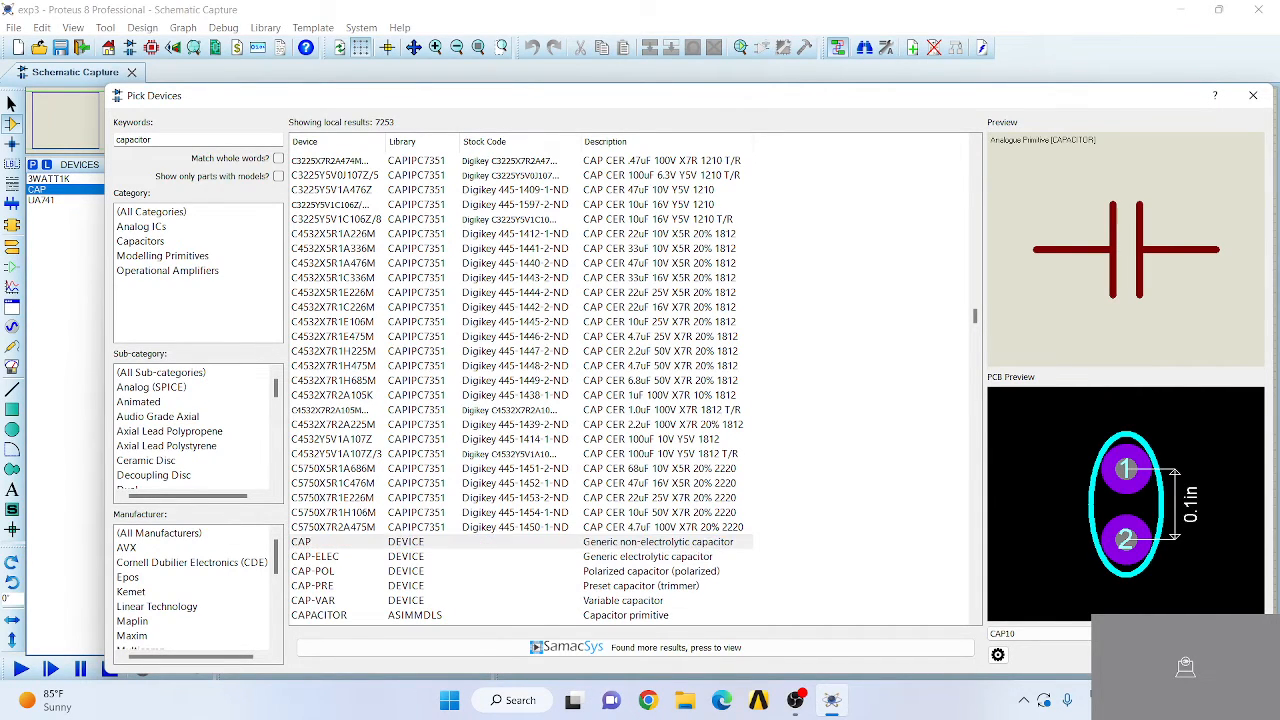
- Place the UA741 op-amp just above and left of the schematic sheet's origin
left_click(14, 250)
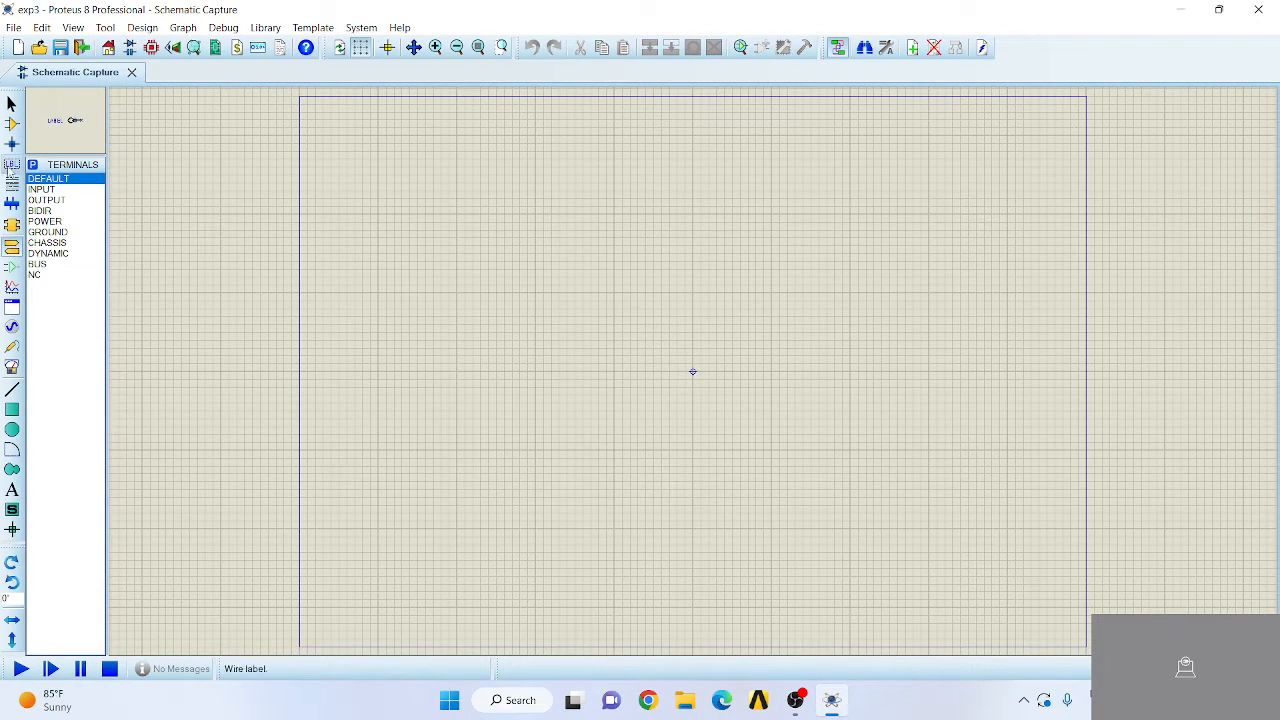
left_click(11, 122)
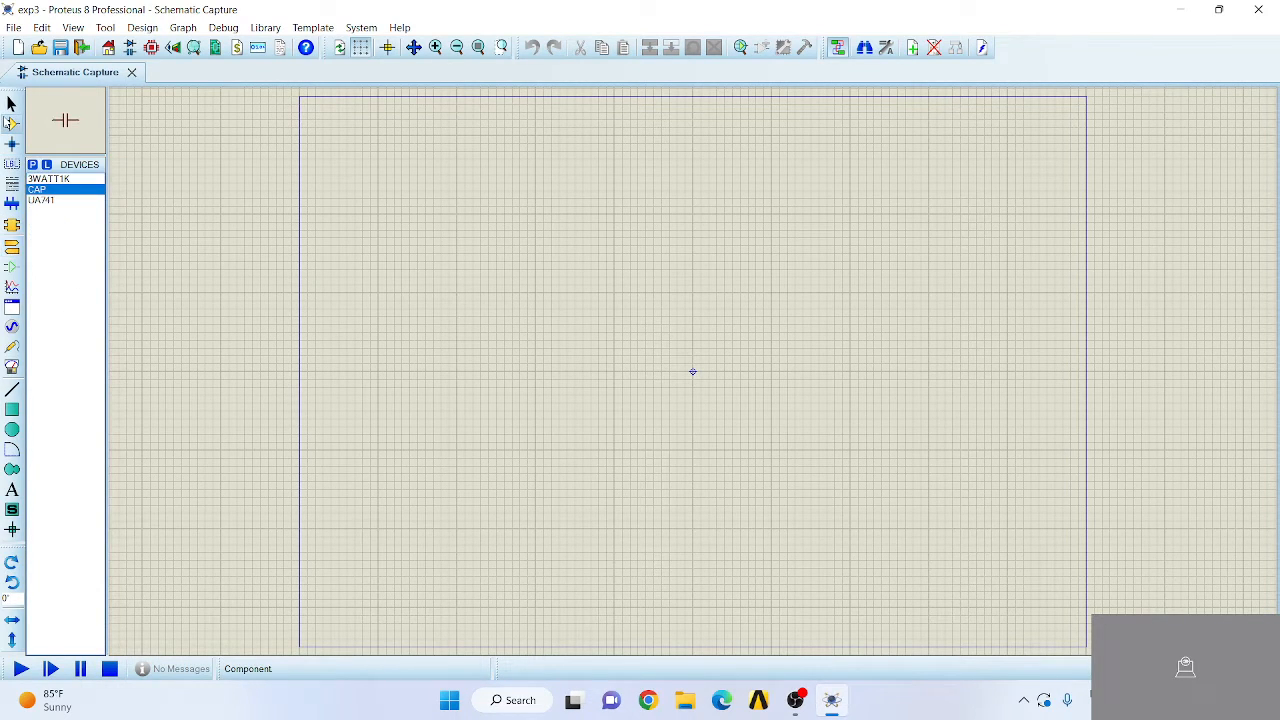
left_click(48, 201)
double_click(48, 210)
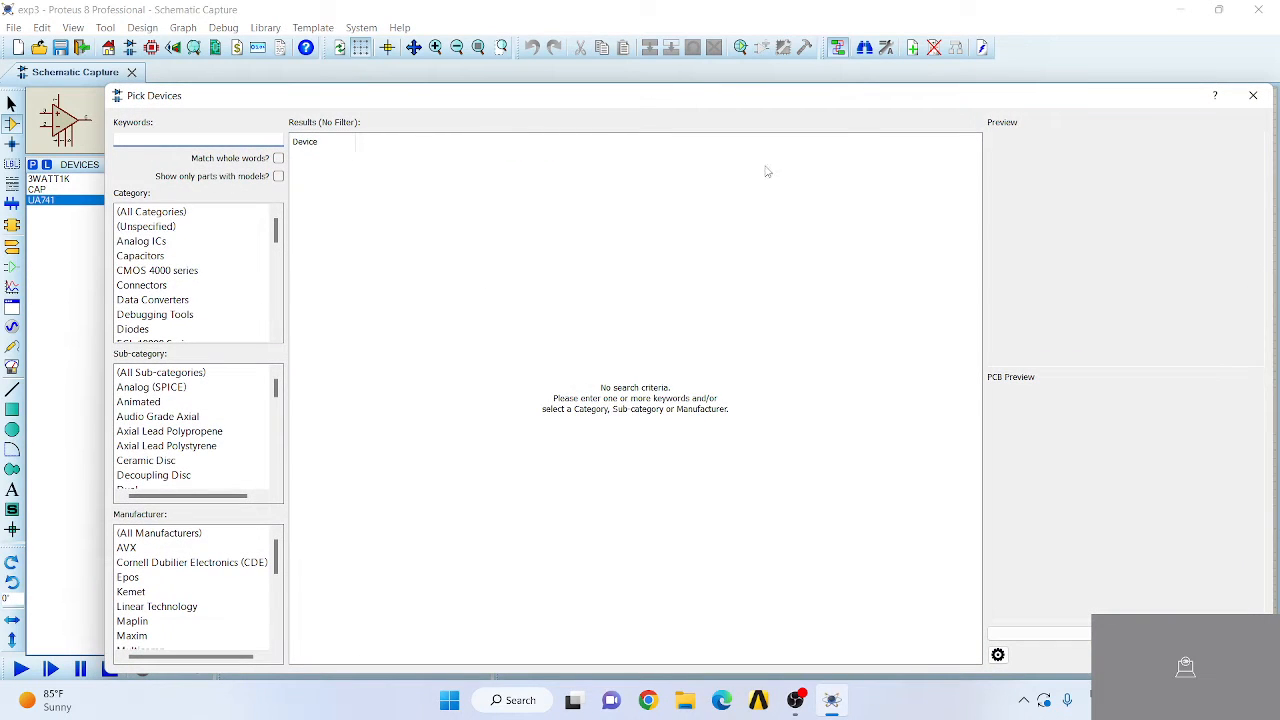
left_click(1253, 95)
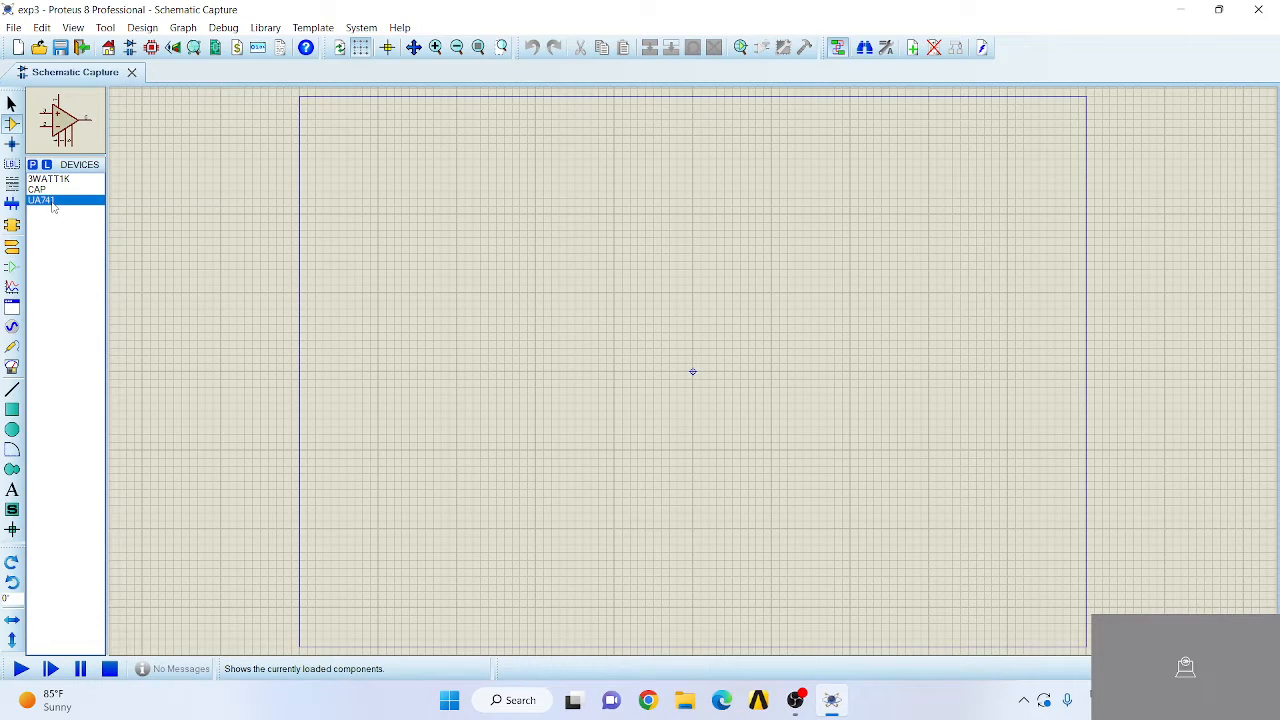
left_click(675, 338)
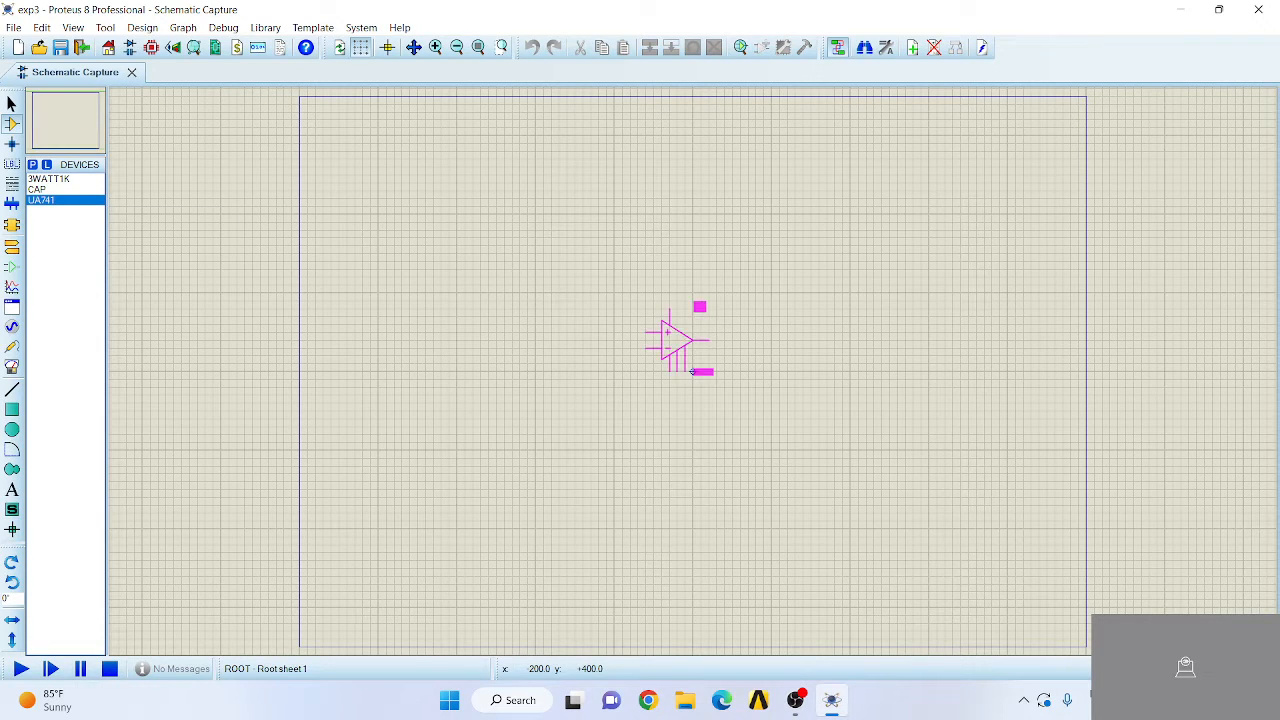
left_click(692, 370)
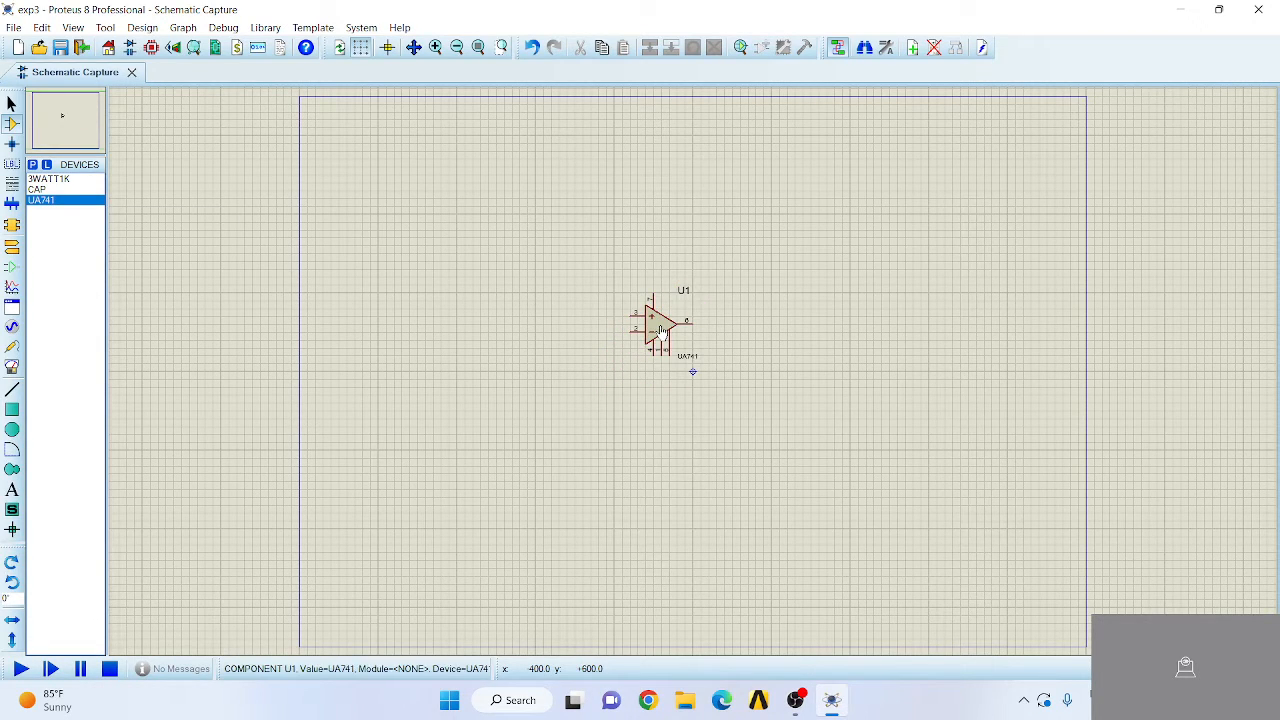
- Place a 3WATT1K resistor to the left of the op-amp, level with its inverting input
left_click(50, 178)
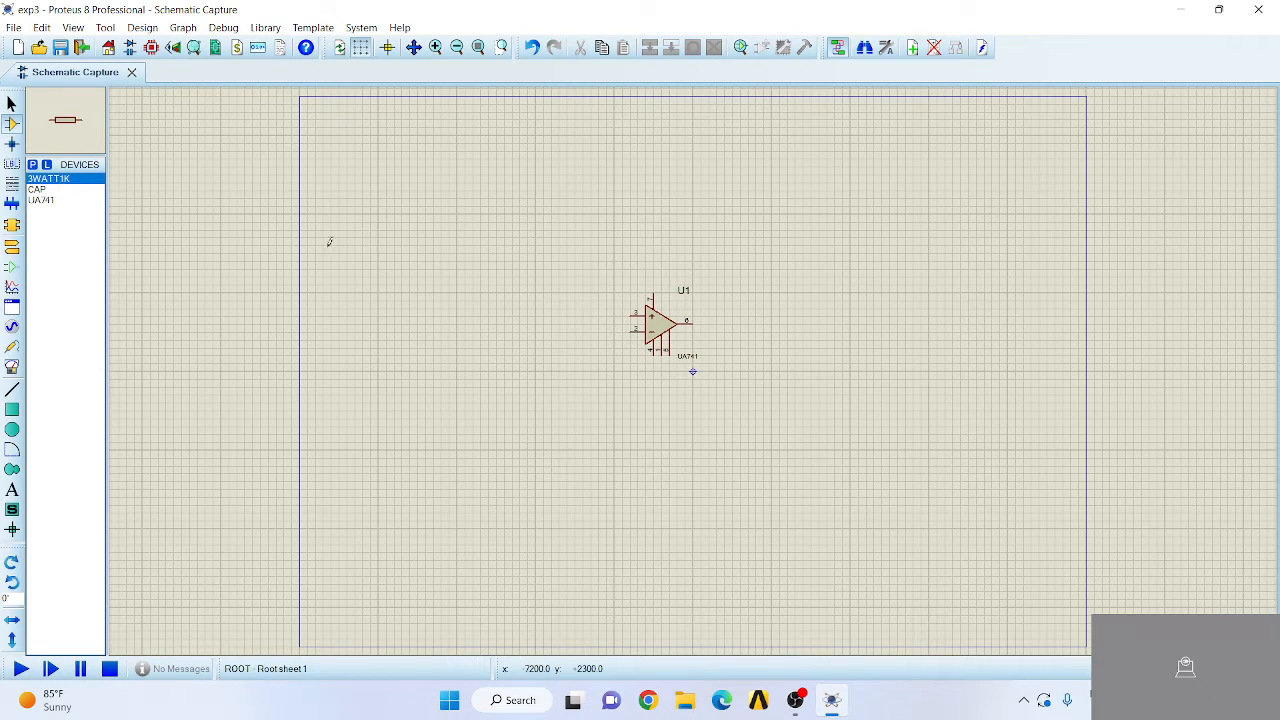
left_click(530, 330)
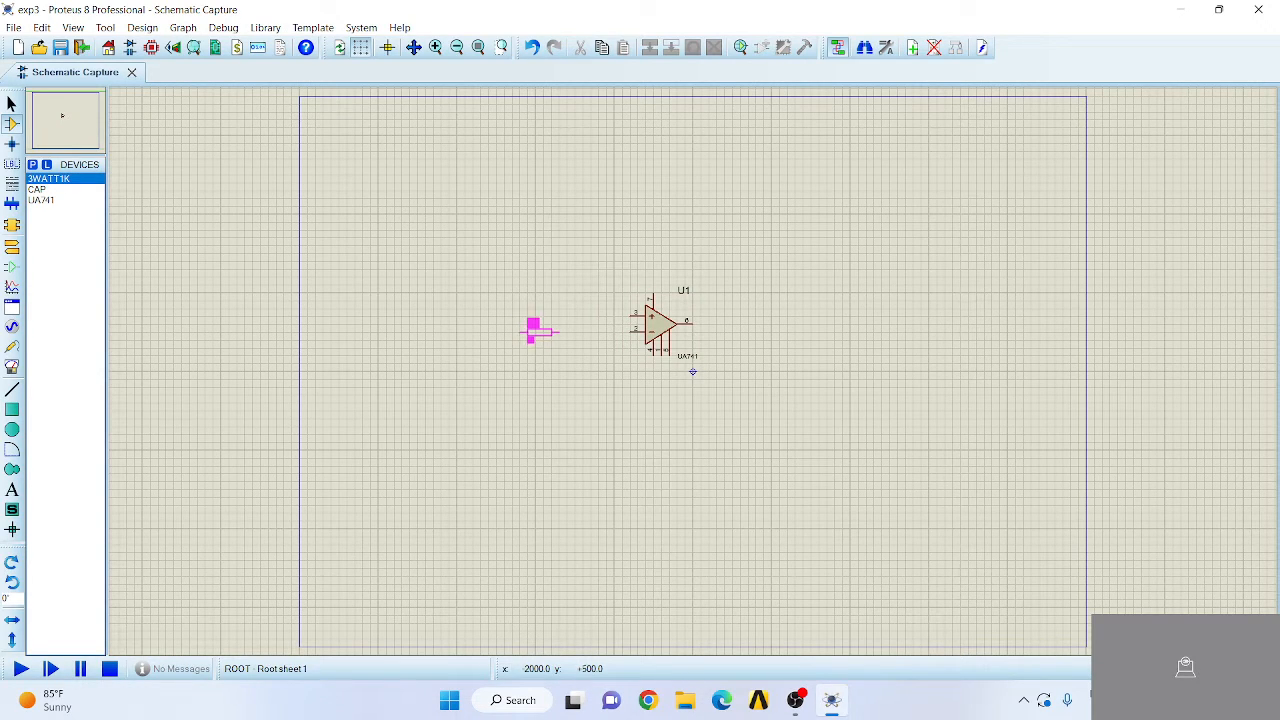
left_click(538, 332)
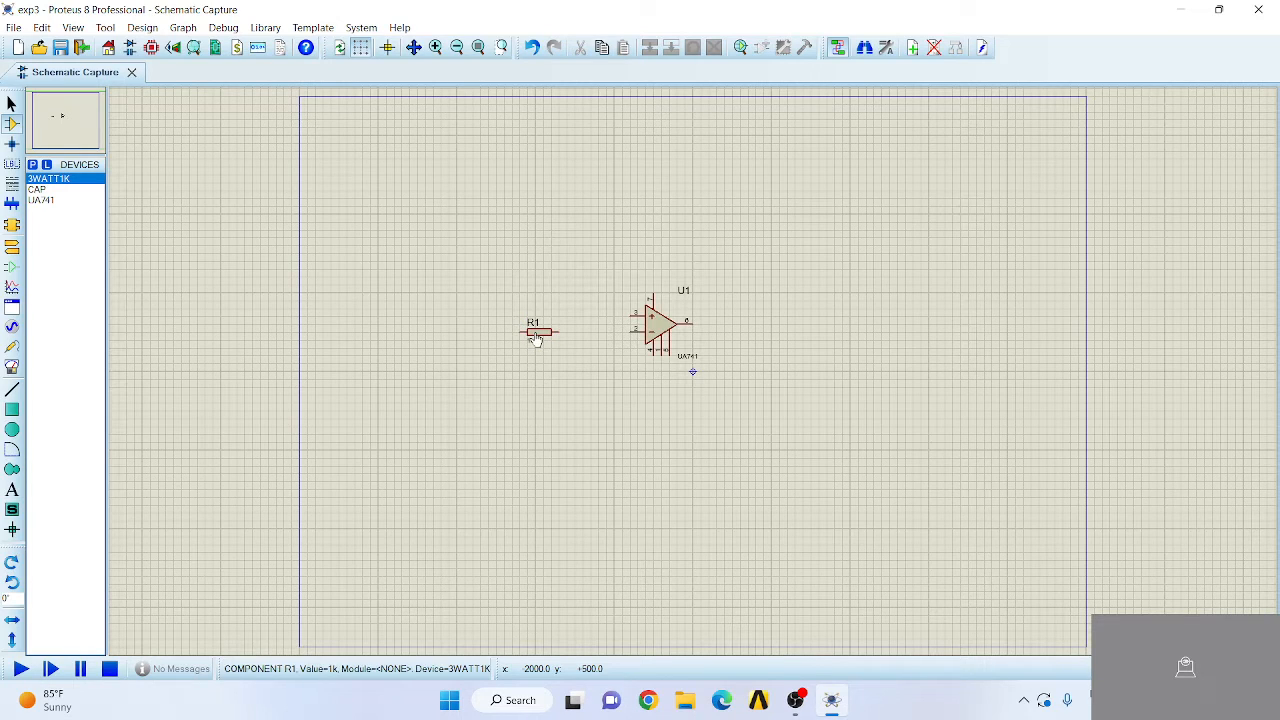
- Place a CAP capacitor above the op-amp and a second 3WATT1K resistor directly above the capacitor
left_click(35, 190)
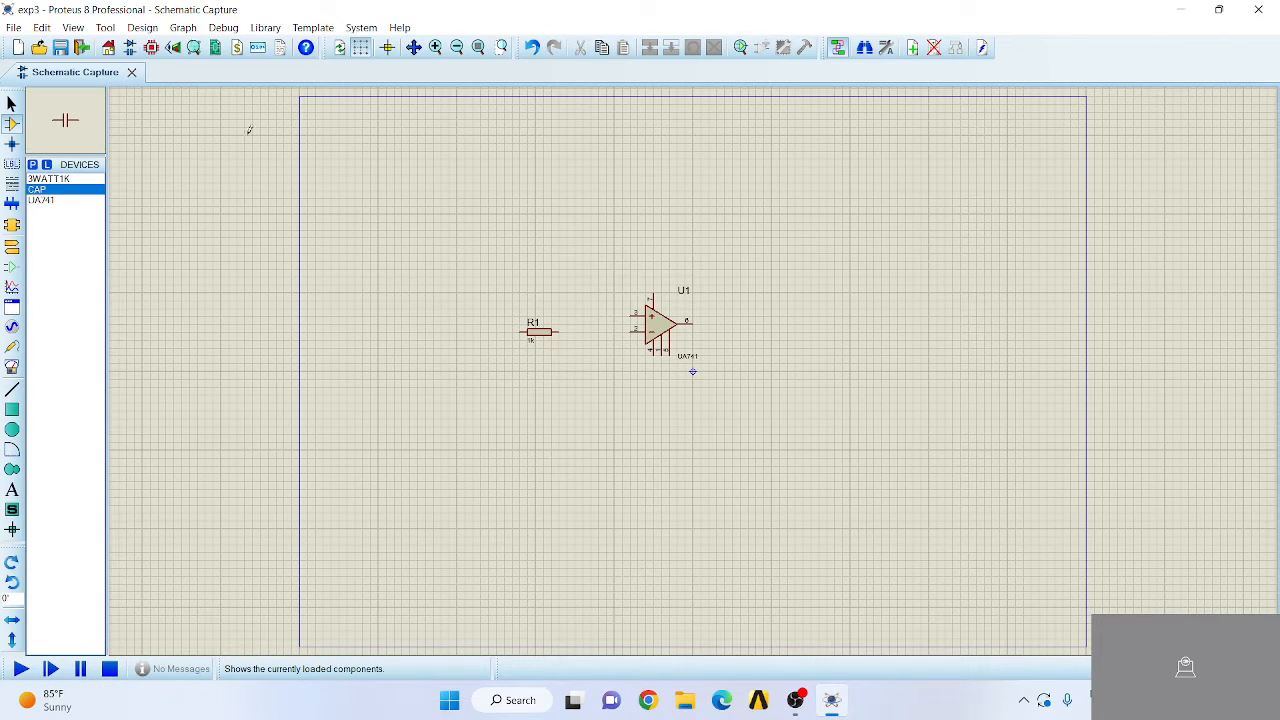
left_click(657, 205)
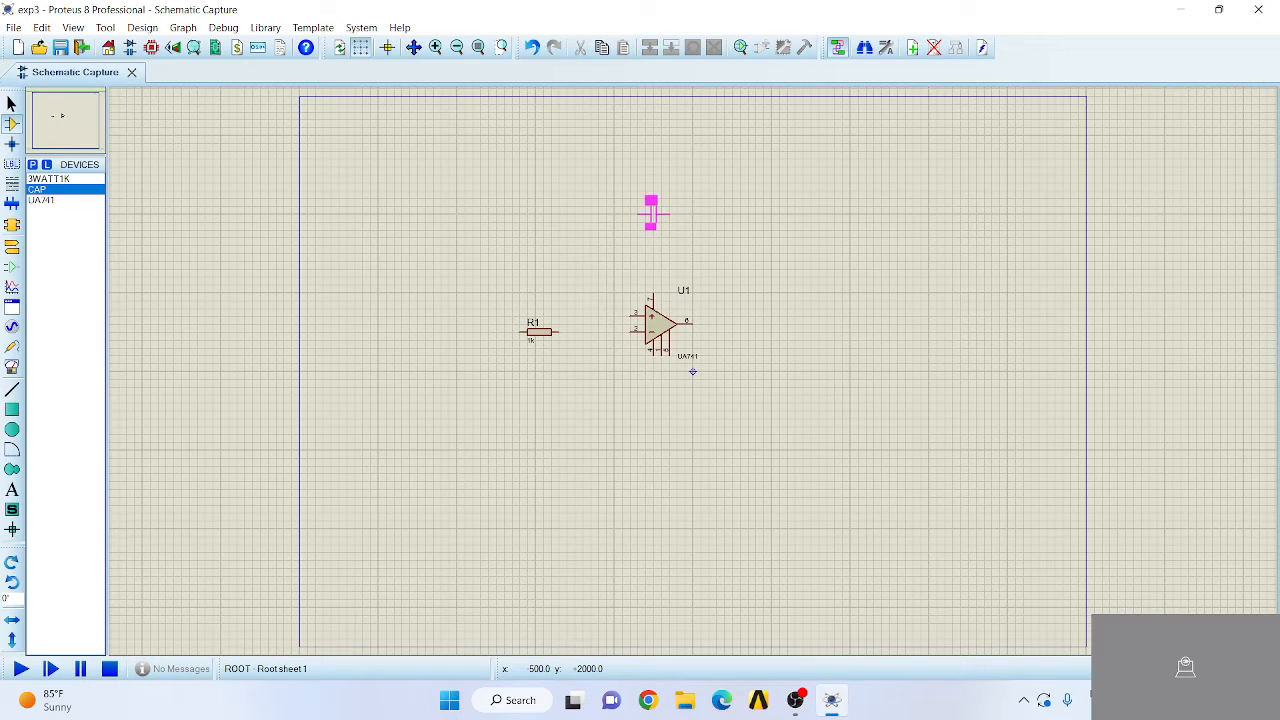
left_click(652, 197)
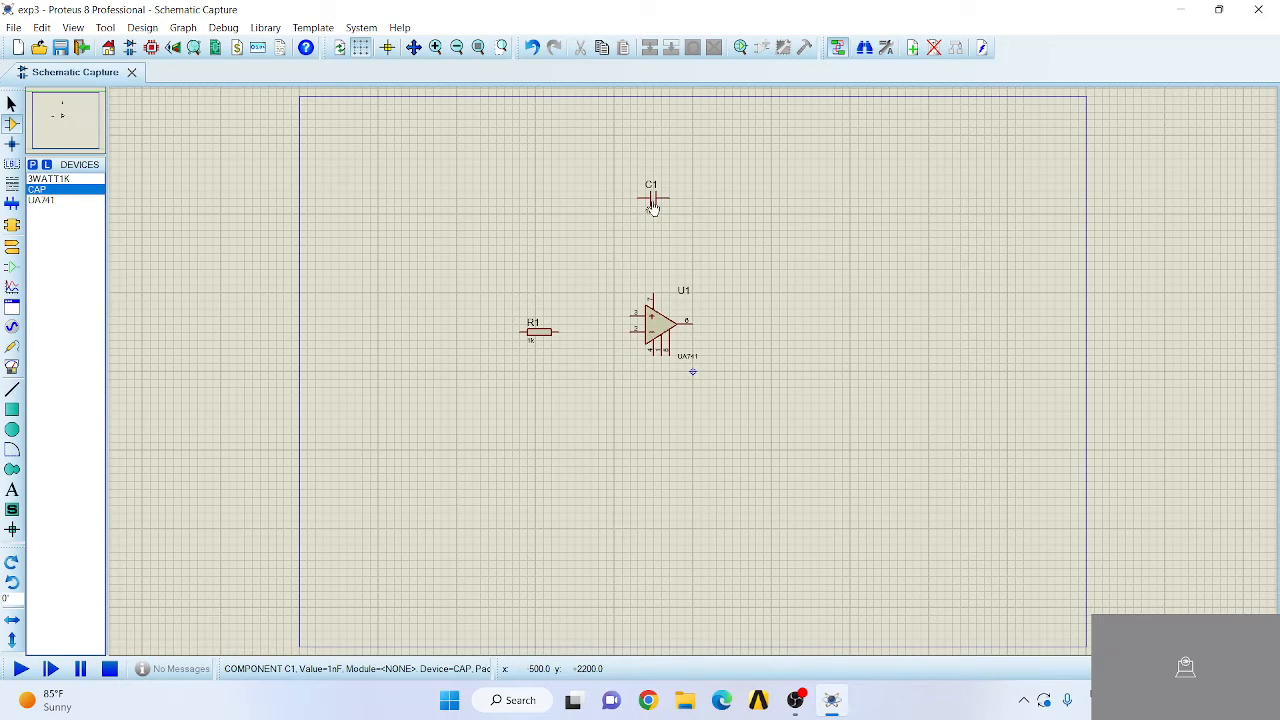
double_click(48, 178)
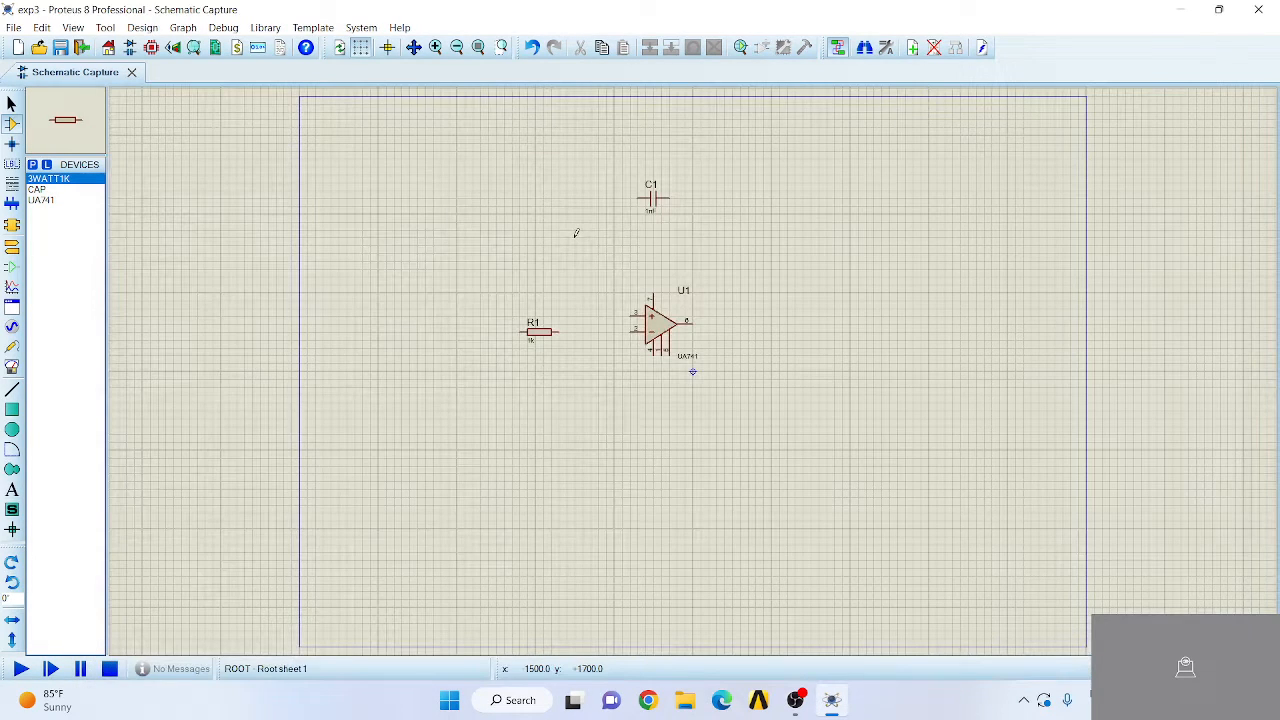
left_click(1253, 95)
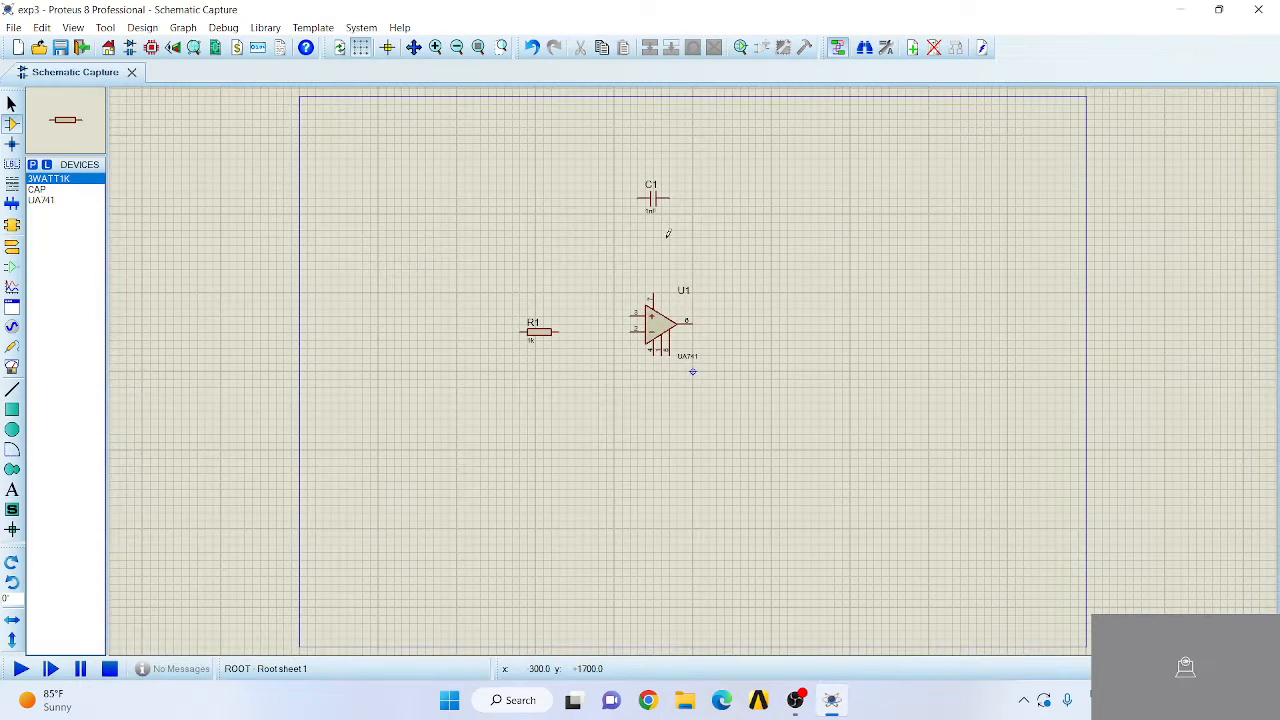
left_click(650, 141)
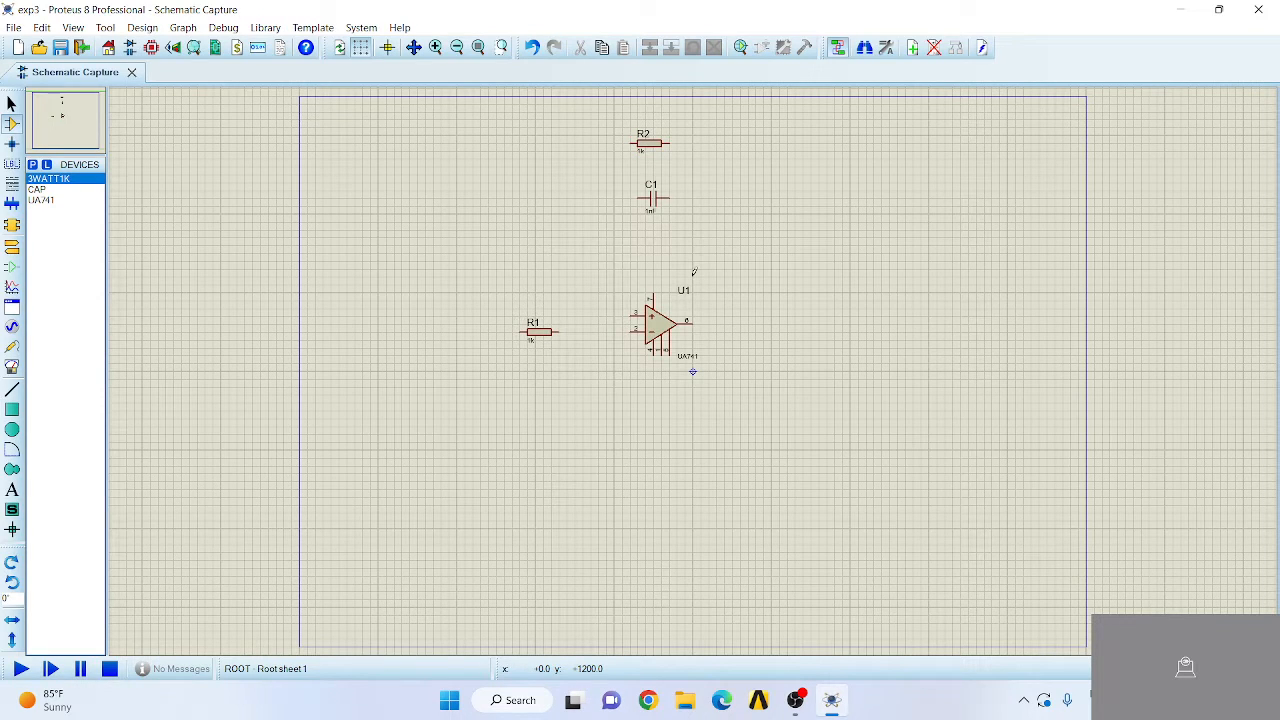
- Place one DC generator above and one below the op-amp, and a ground terminal below the left resistor
left_click(12, 330)
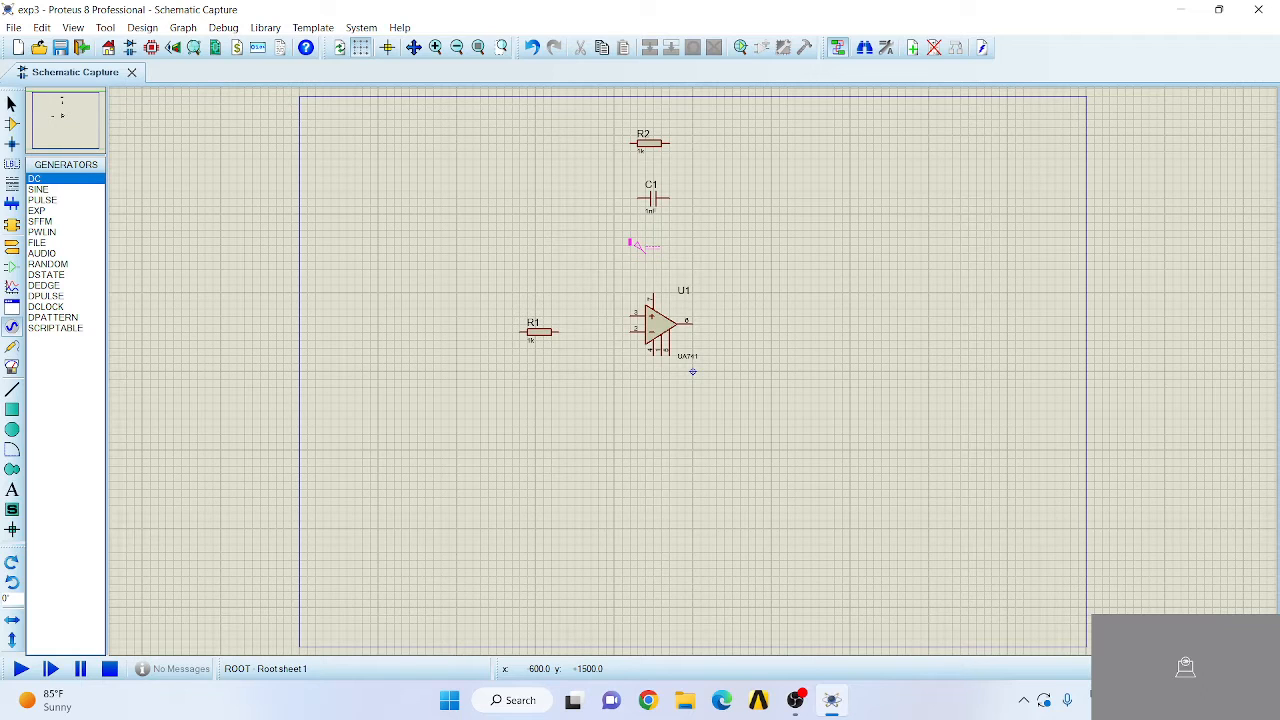
left_click(47, 181)
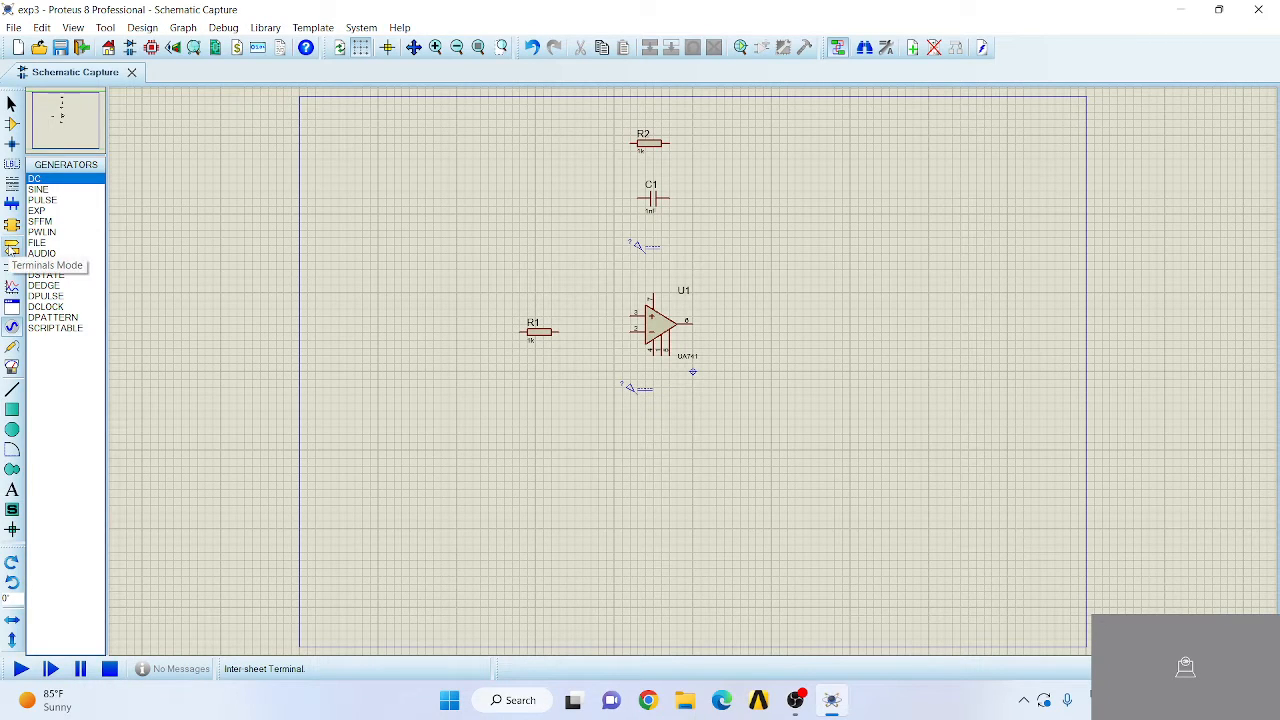
left_click(12, 247)
left_click(50, 232)
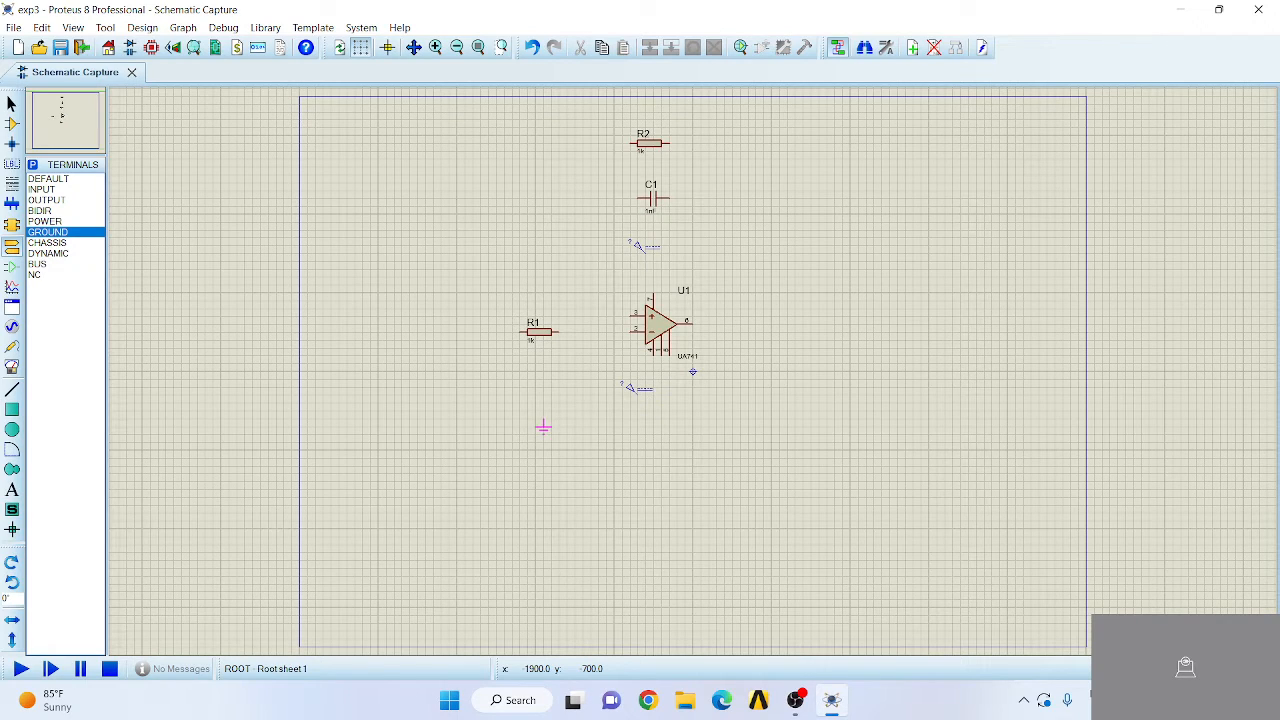
left_click(543, 427)
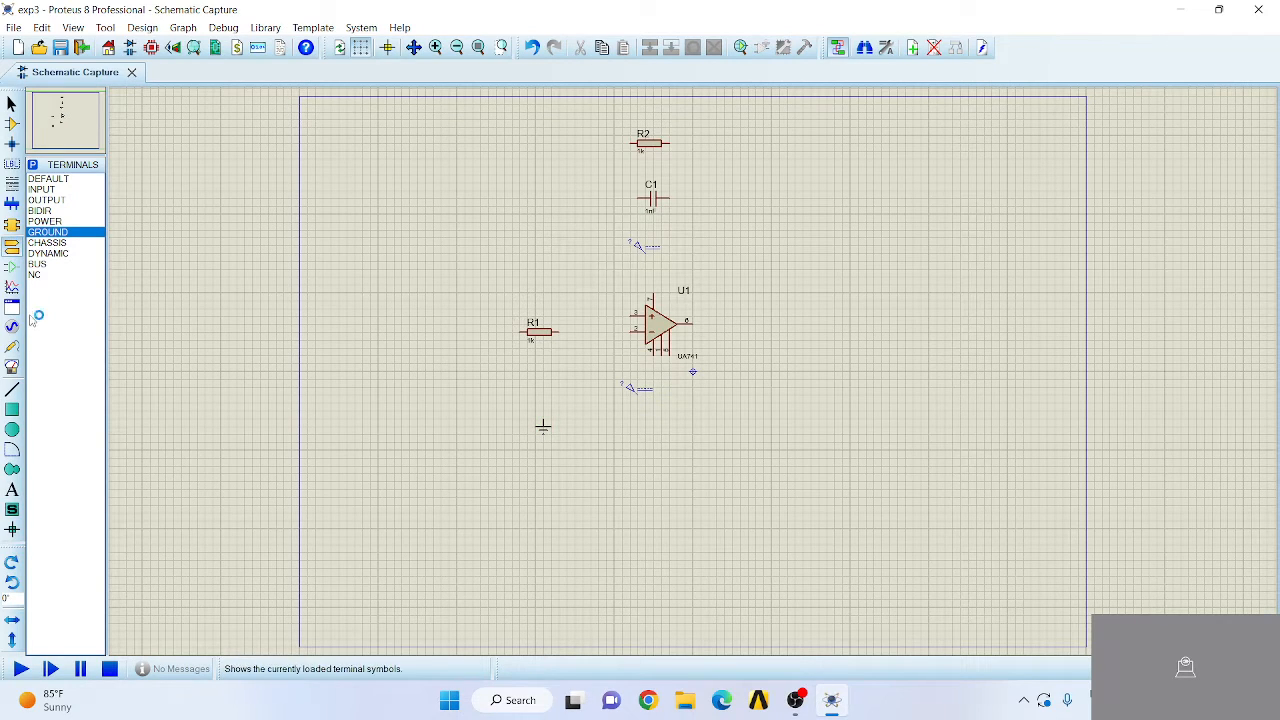
- Place an oscilloscope to the right of the op-amp and a signal generator to the left of resistor R1
left_click(12, 367)
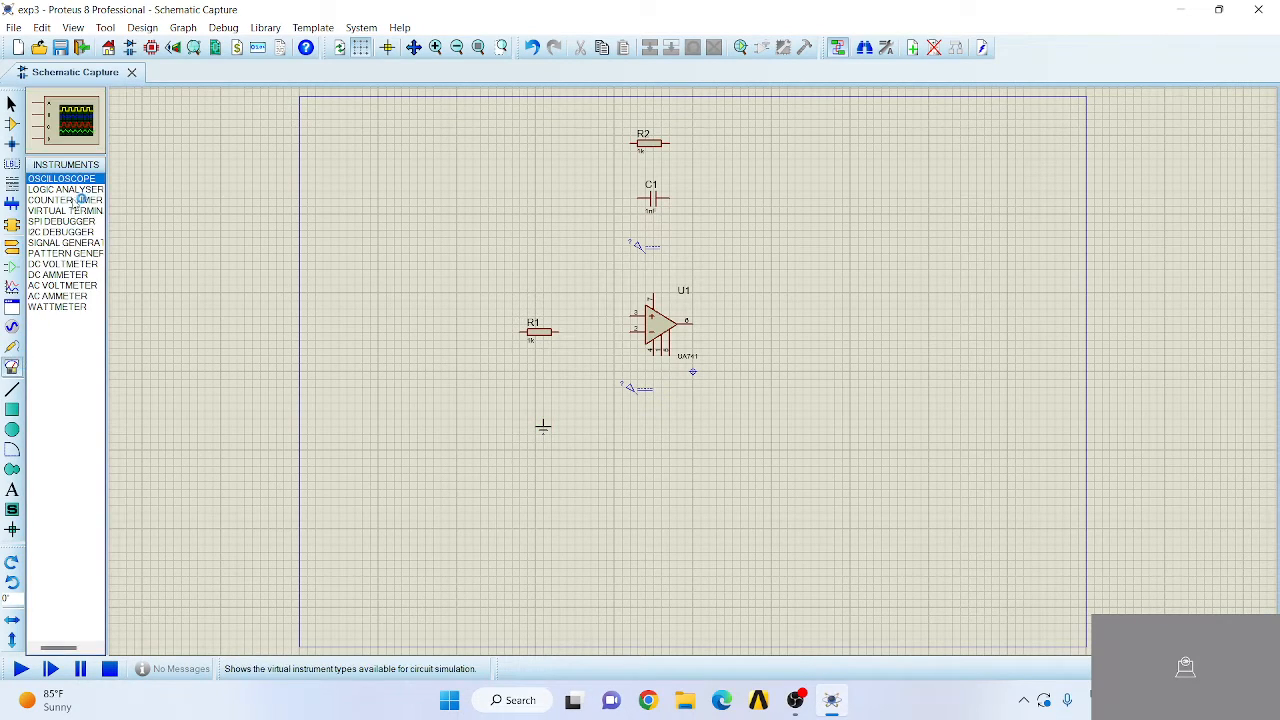
left_click(773, 351)
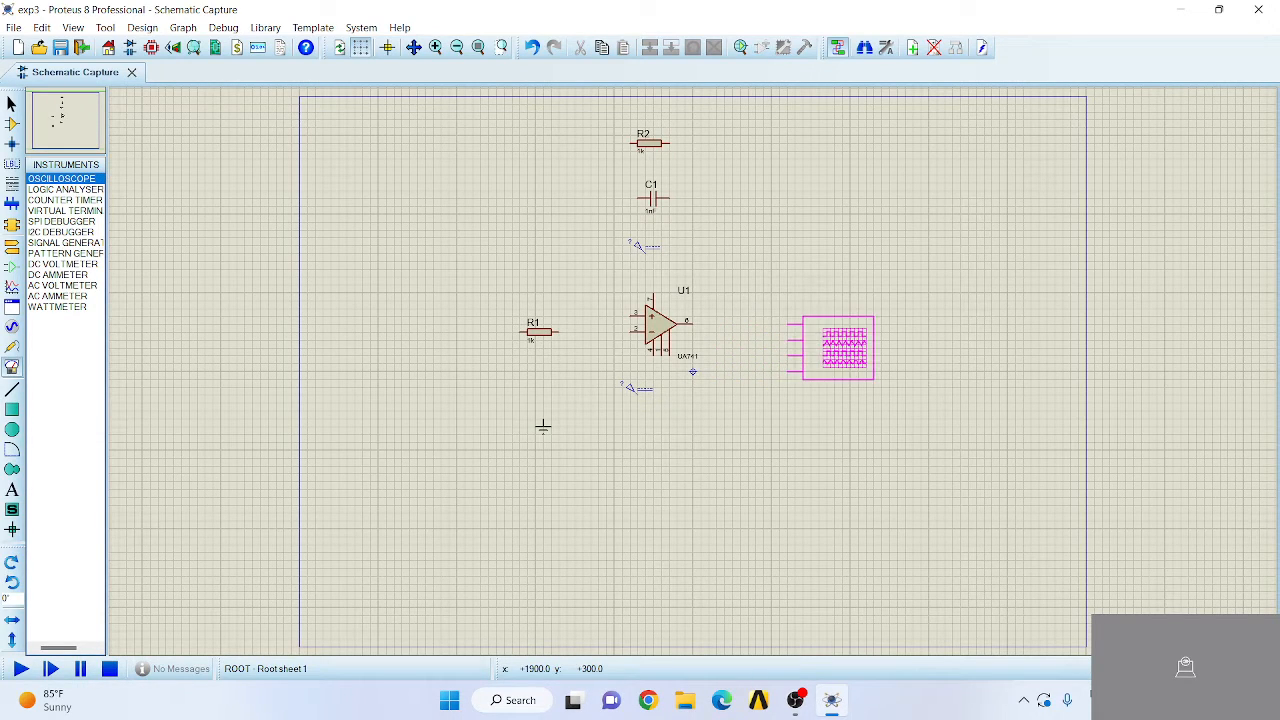
left_click(838, 348)
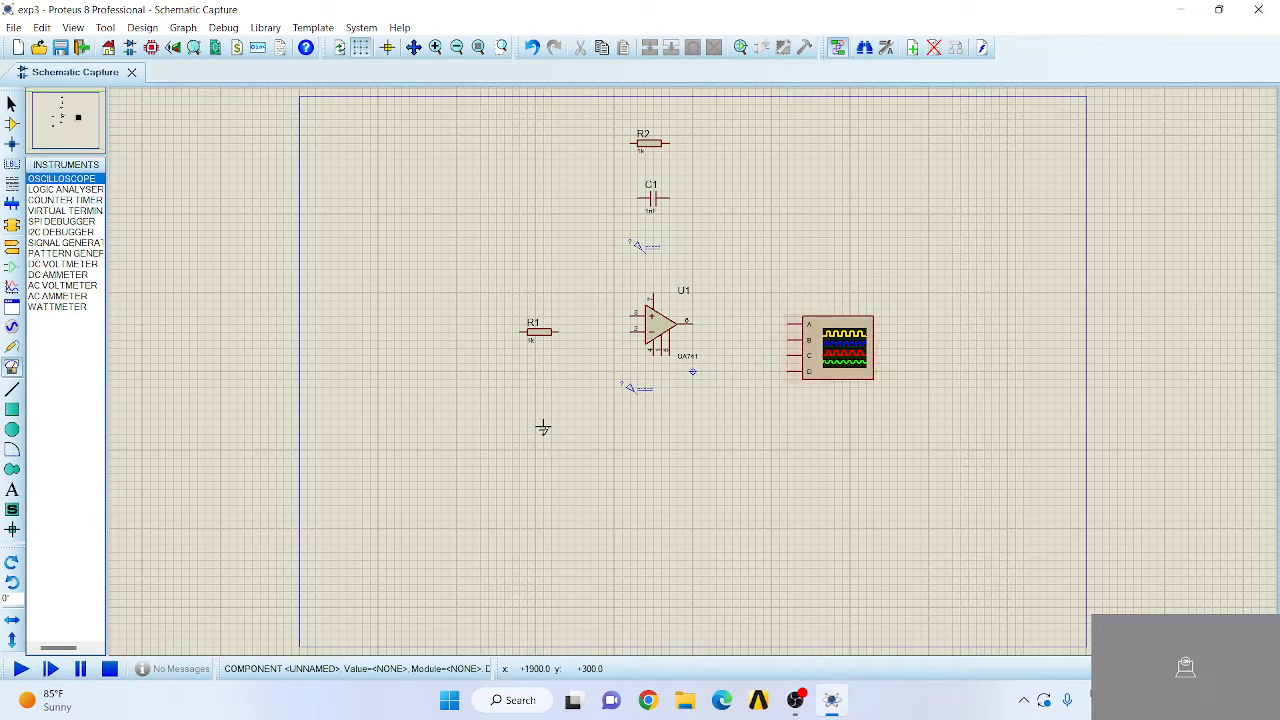
left_click(62, 243)
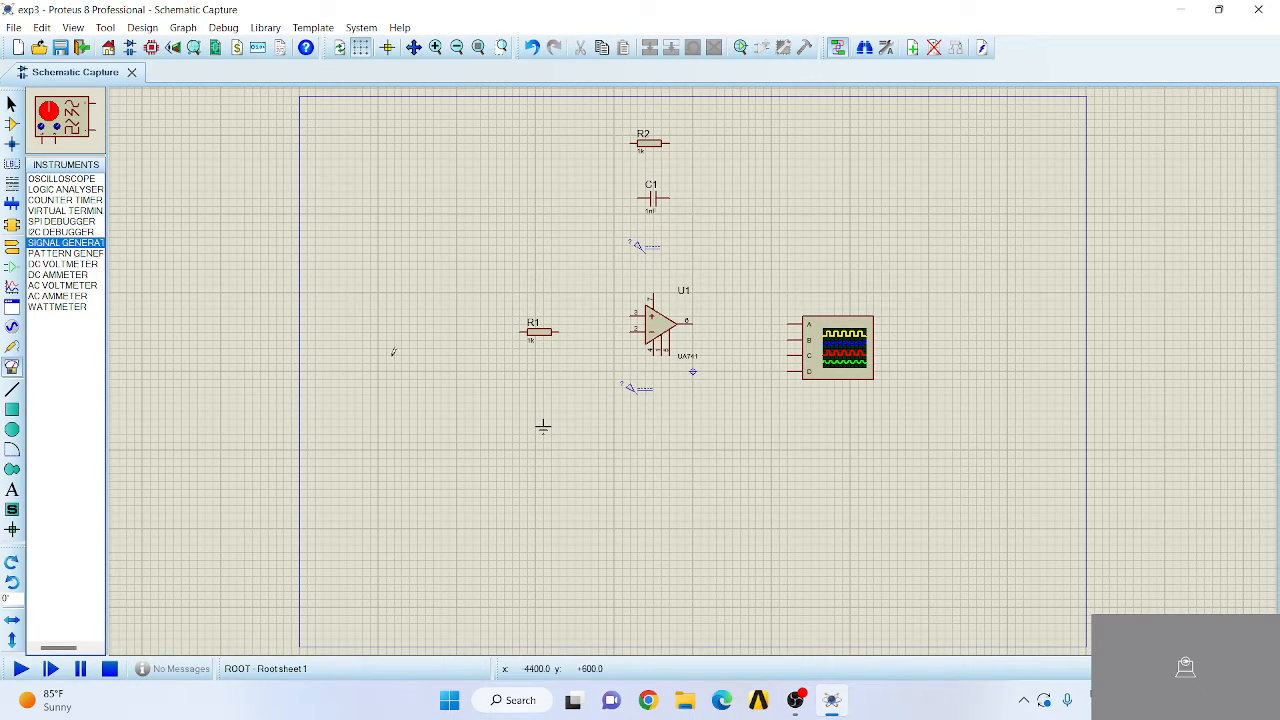
left_click(405, 389)
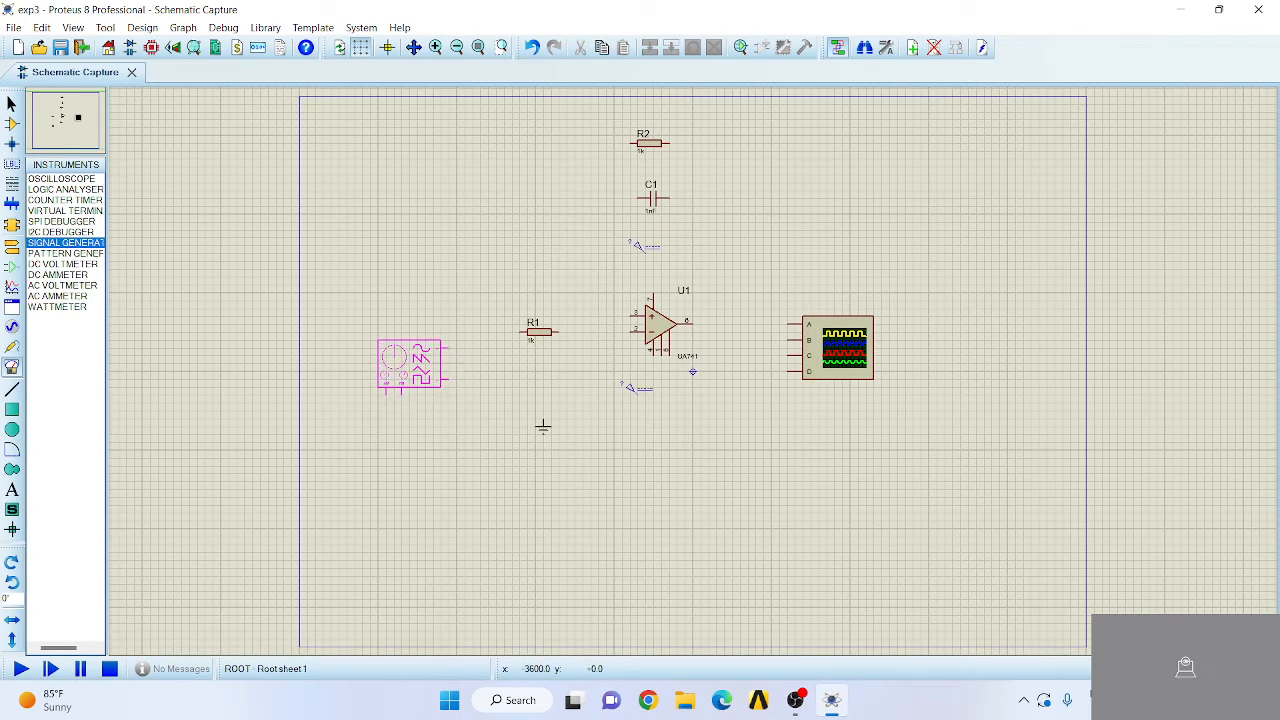
left_click(403, 366)
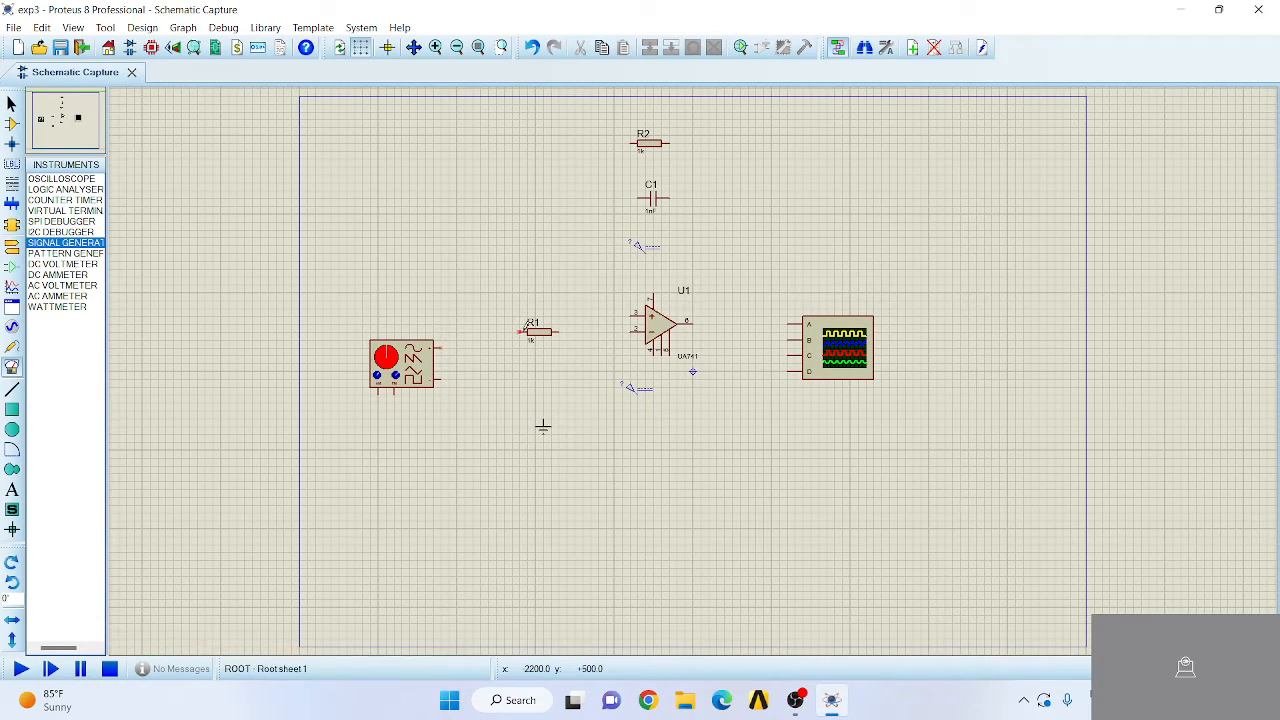
- Wire the signal generator's positive output through R1 to the op-amp's inverting input, and its negative output to the ground terminal
left_click(511, 328)
left_click(560, 329)
left_click(632, 331)
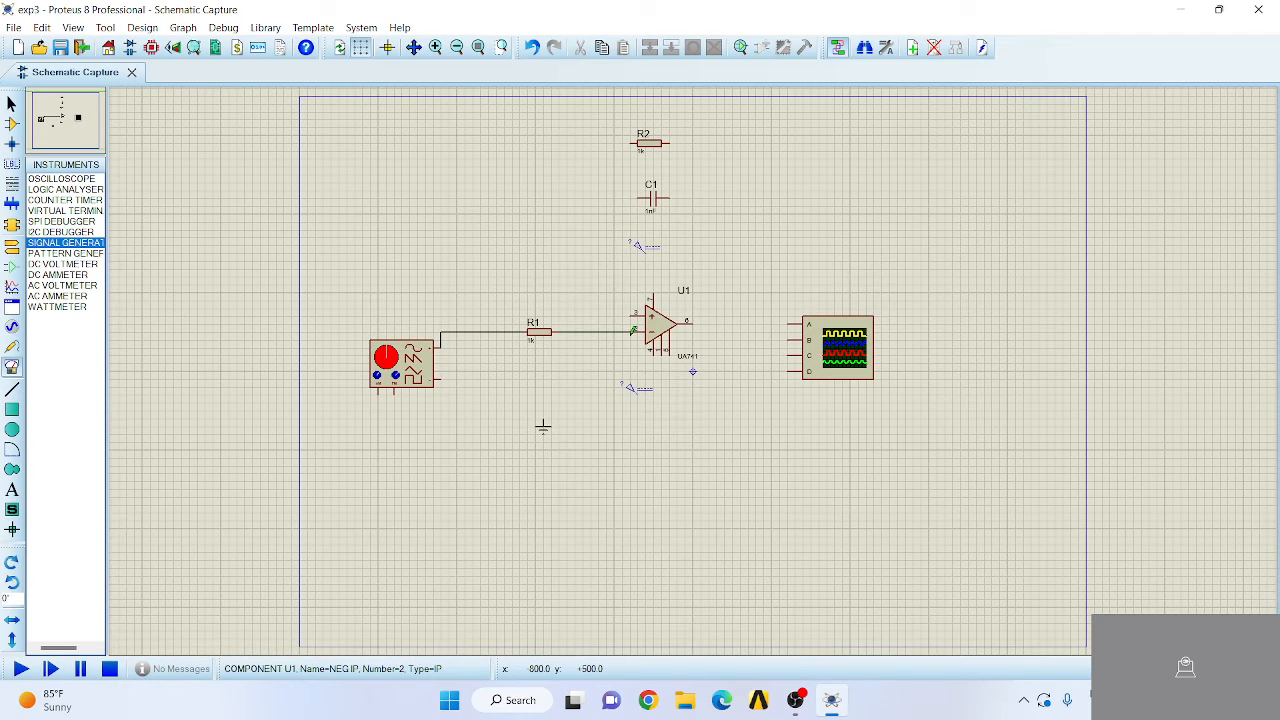
left_click(542, 420)
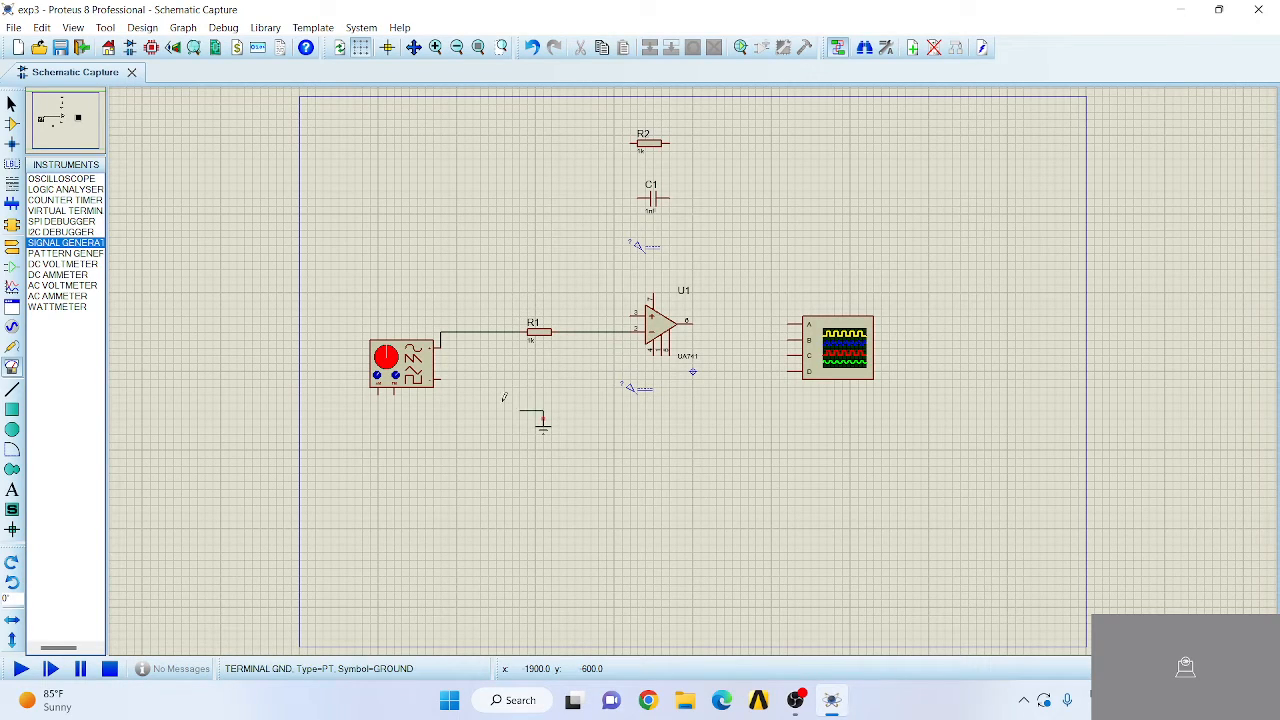
left_click(446, 376)
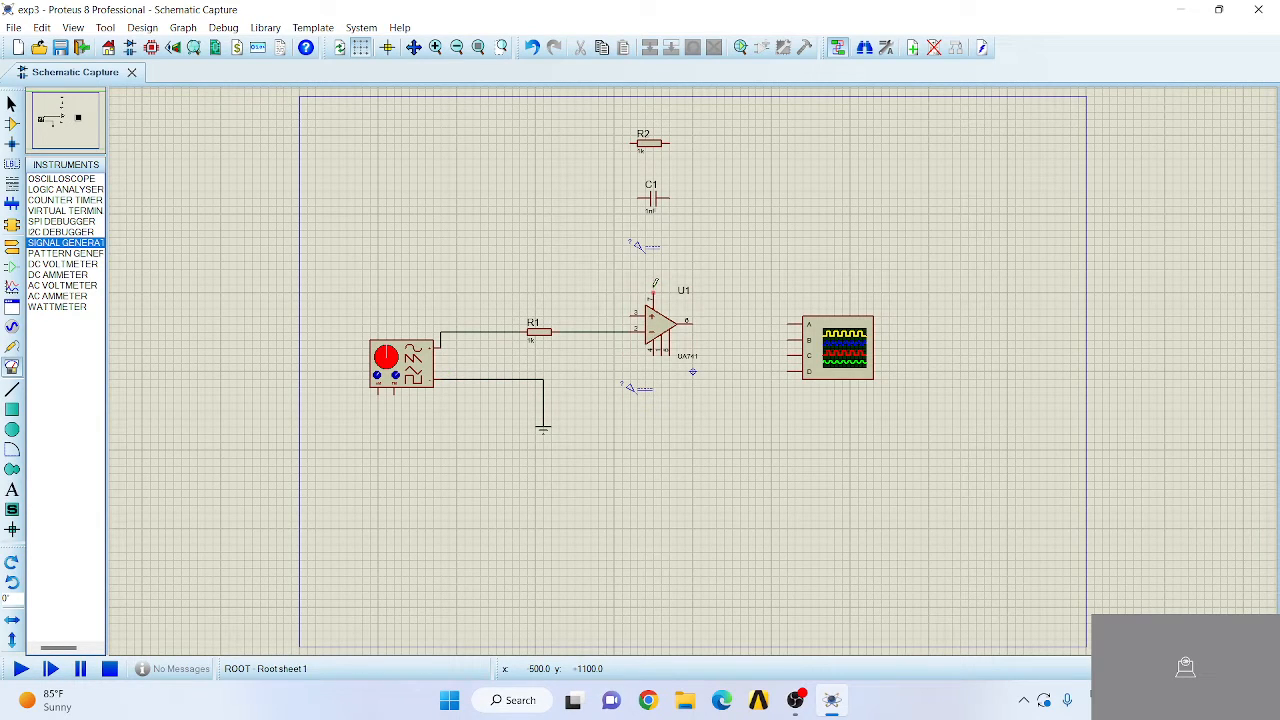
- Wire op-amp supply pin 7 to the DC generator above it and pin 4 to the DC generator below it
left_click(656, 285)
left_click(650, 250)
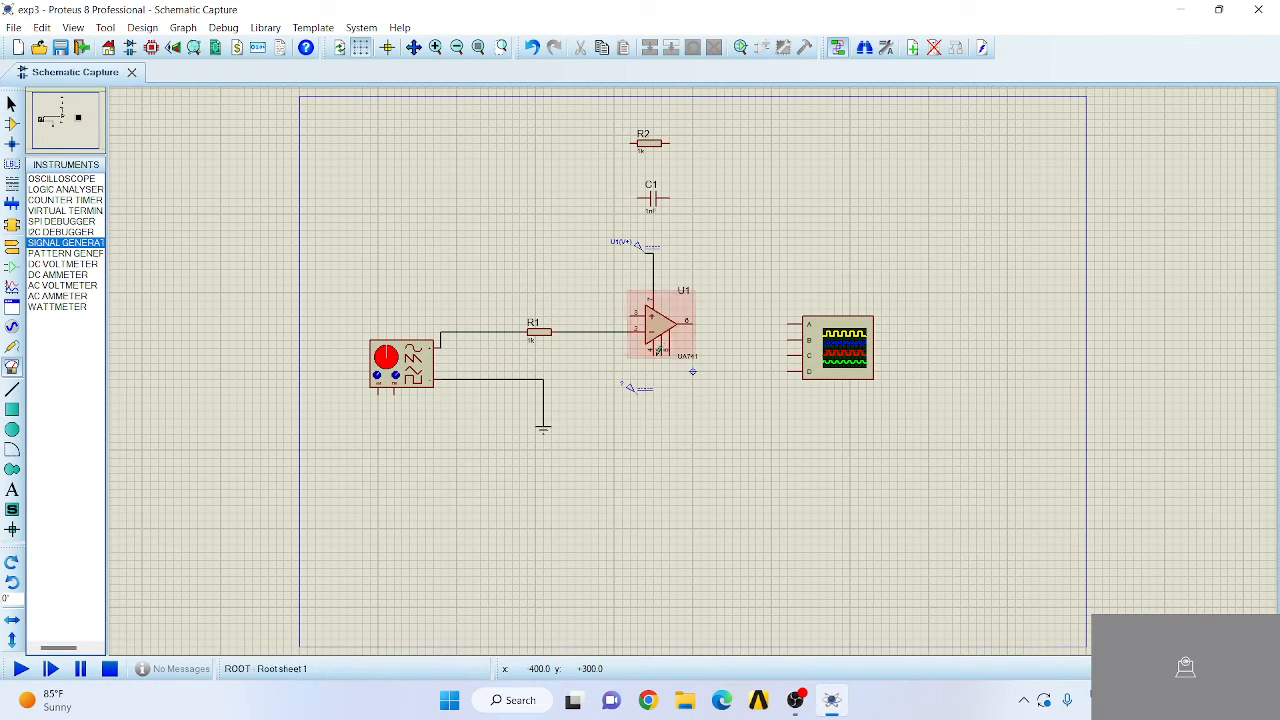
left_click(653, 352)
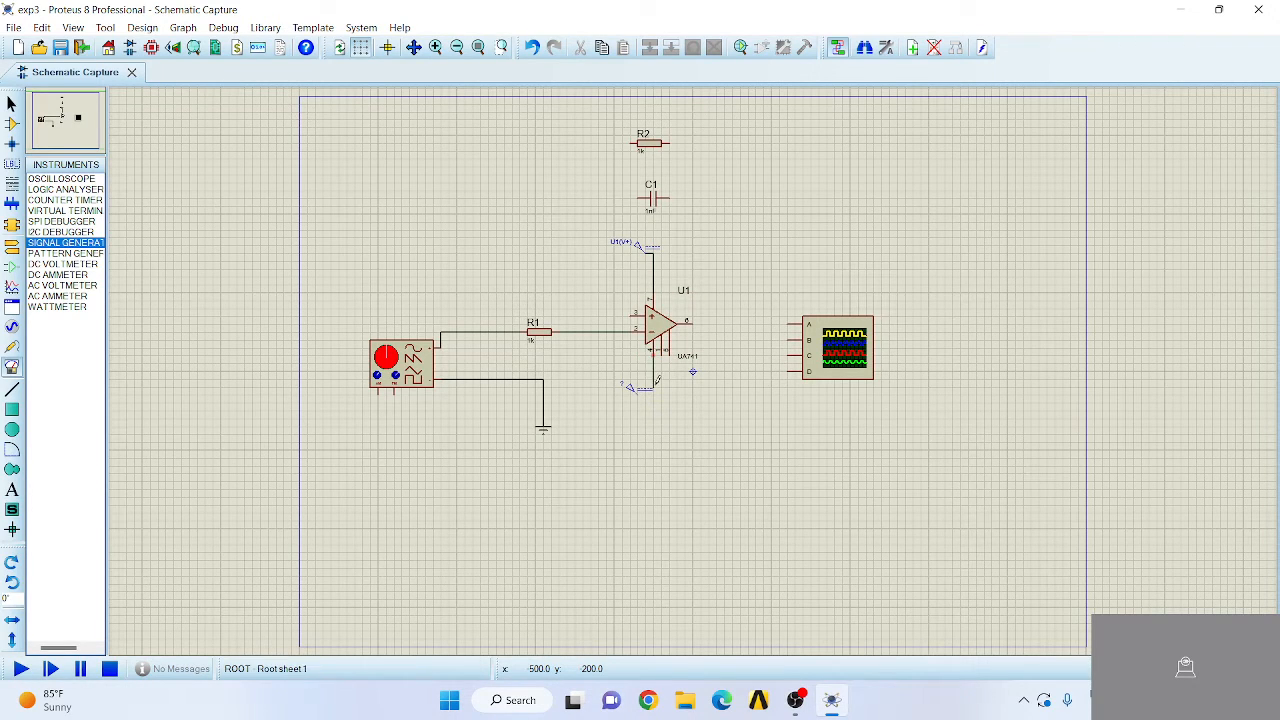
left_click(642, 390)
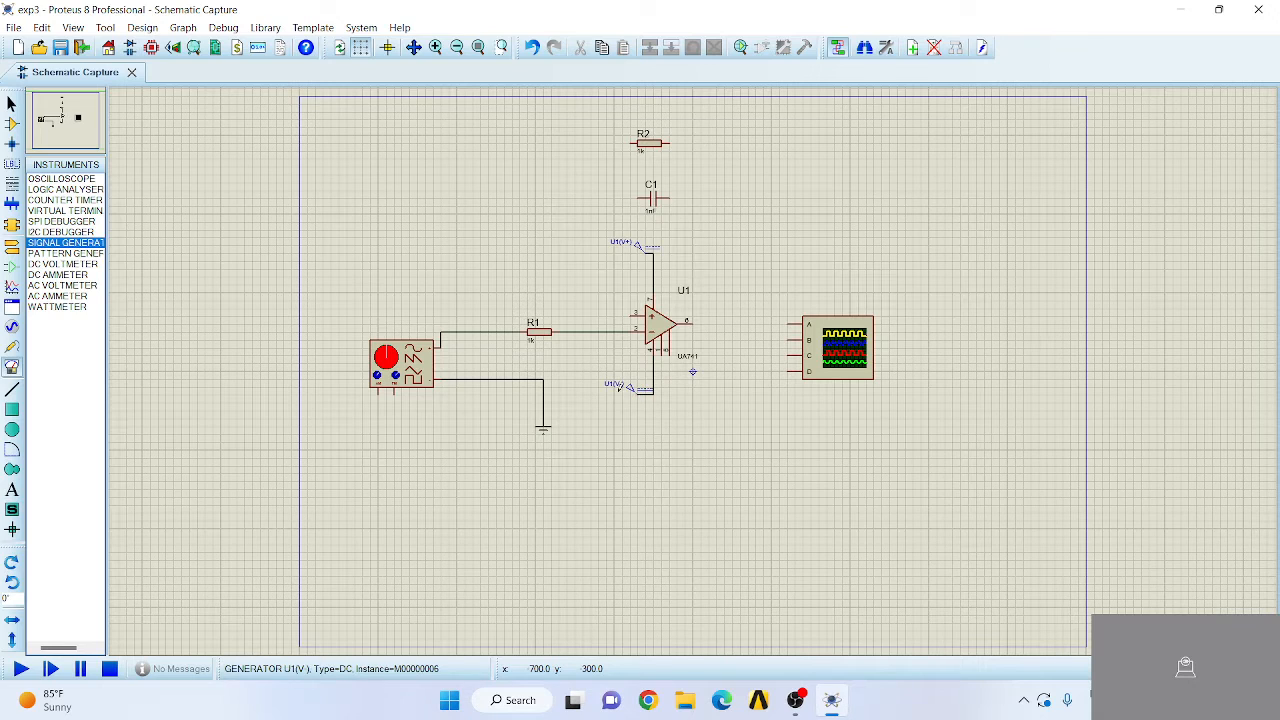
- Connect capacitor C1 as feedback between the op-amp's inverting-input wire and its output
left_click(638, 197)
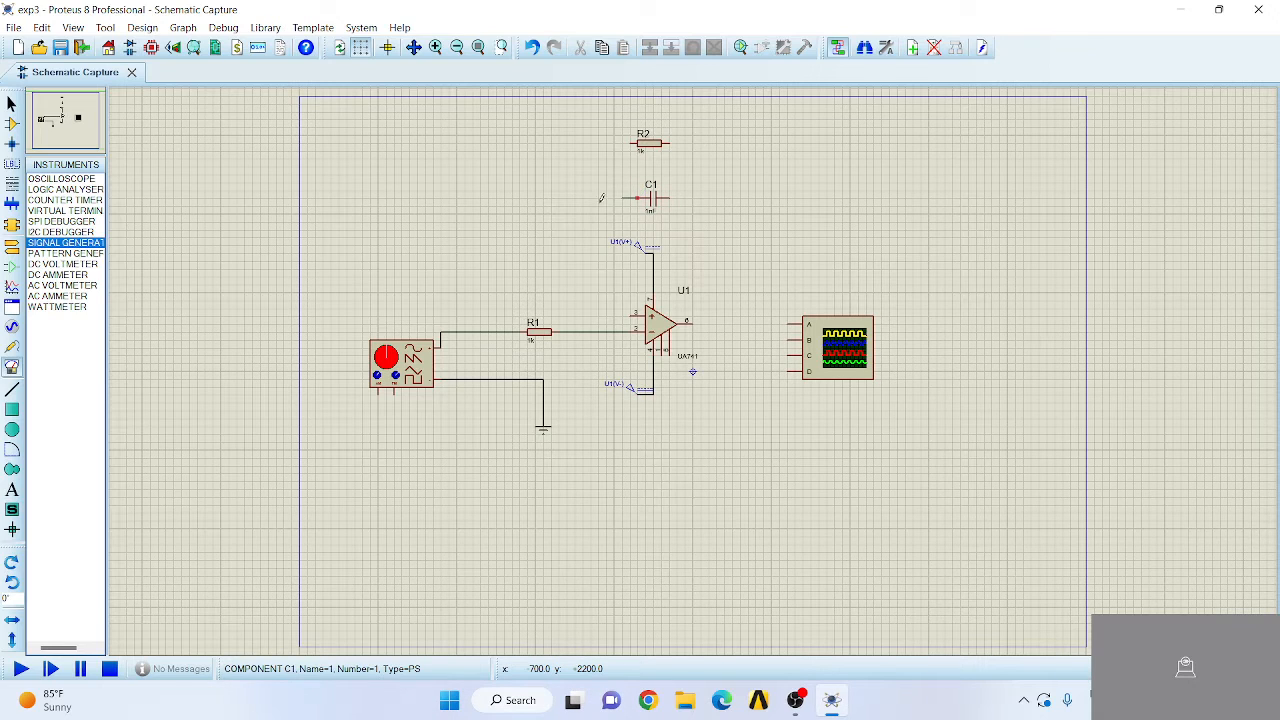
left_click(584, 329)
left_click(673, 197)
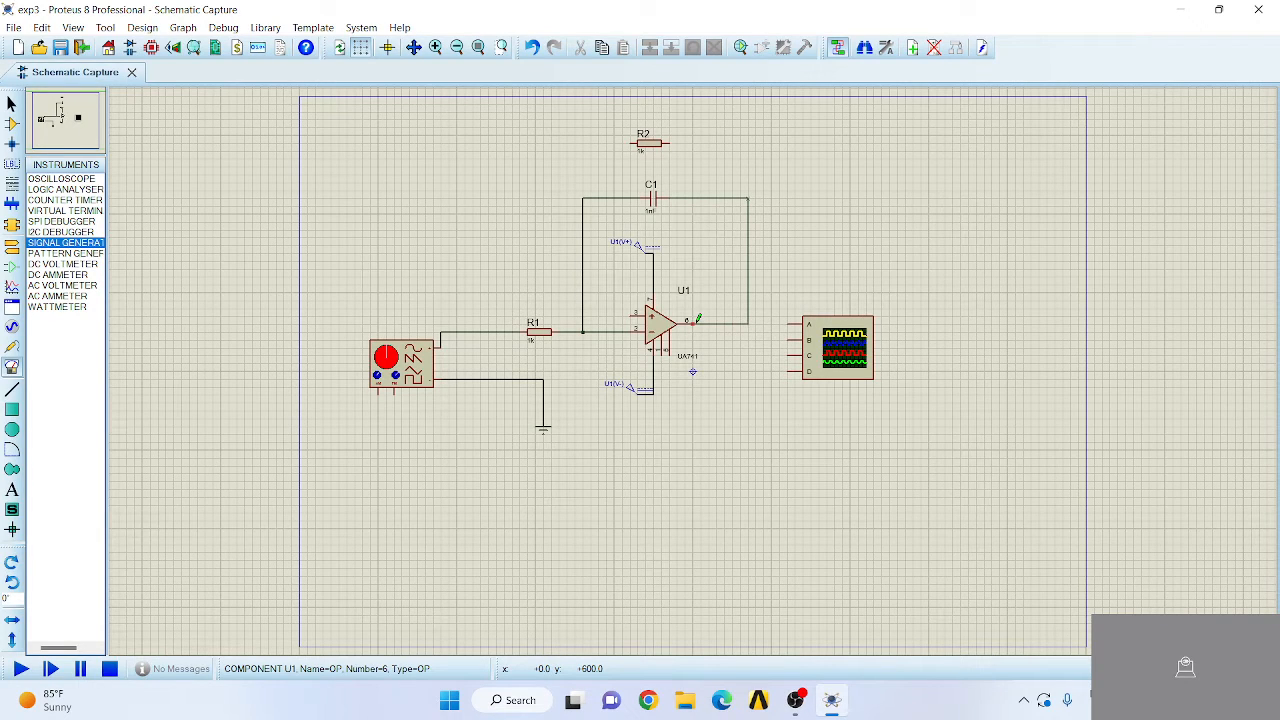
left_click(697, 321)
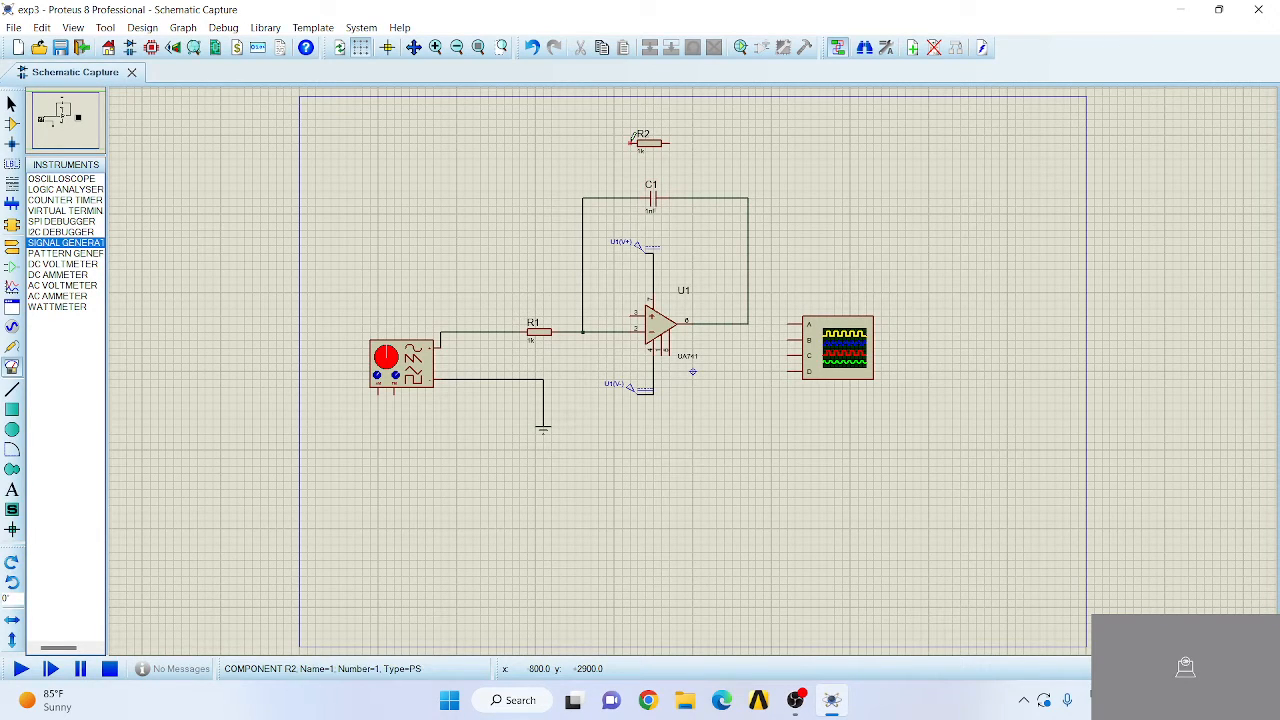
- Wire both ends of resistor R2 to the feedback wires so that it lies in parallel with C1
left_click(632, 141)
left_click(583, 197)
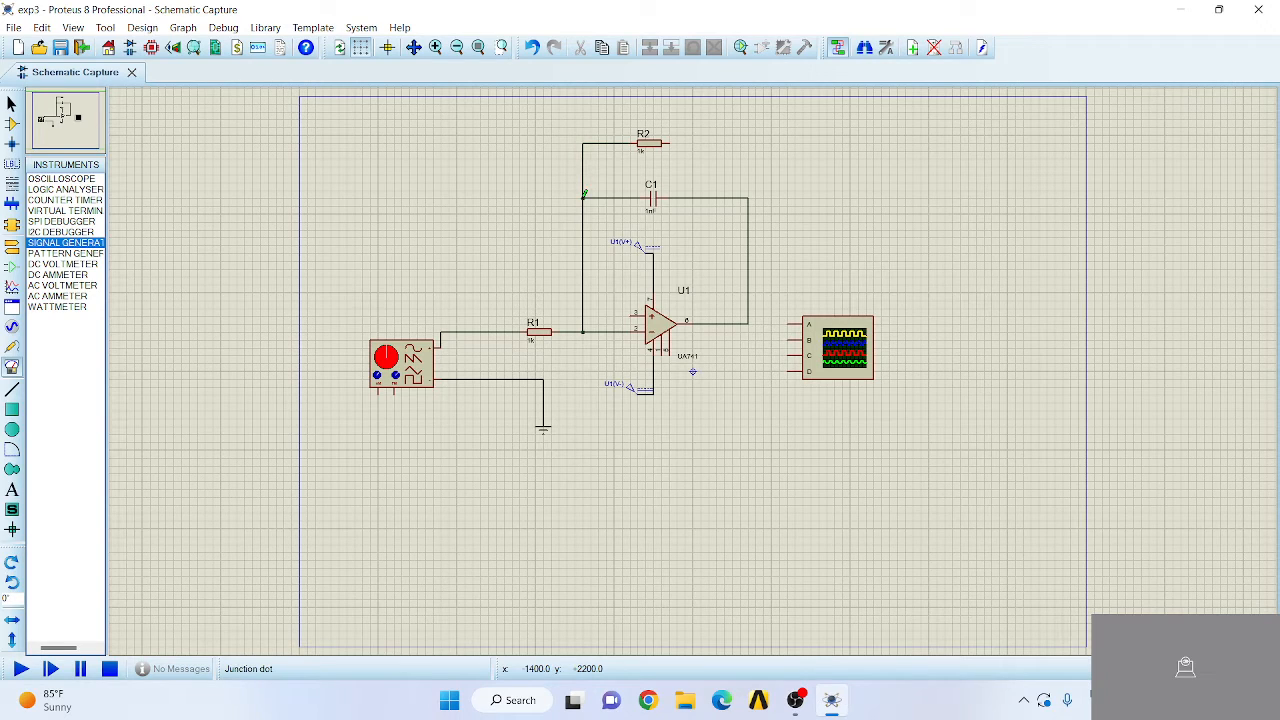
left_click(675, 140)
left_click(749, 197)
- Wire oscilloscope channel B to the signal generator's positive output and channel A to the op-amp's output
left_click(789, 338)
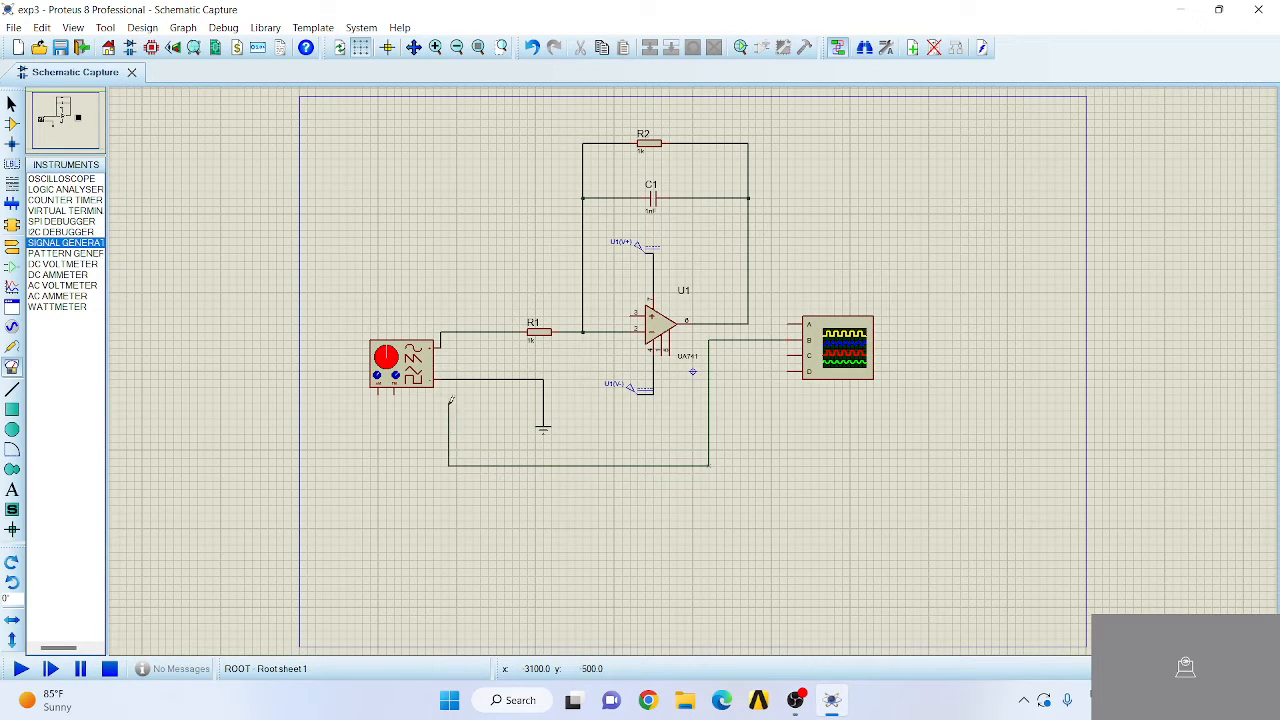
left_click(456, 332)
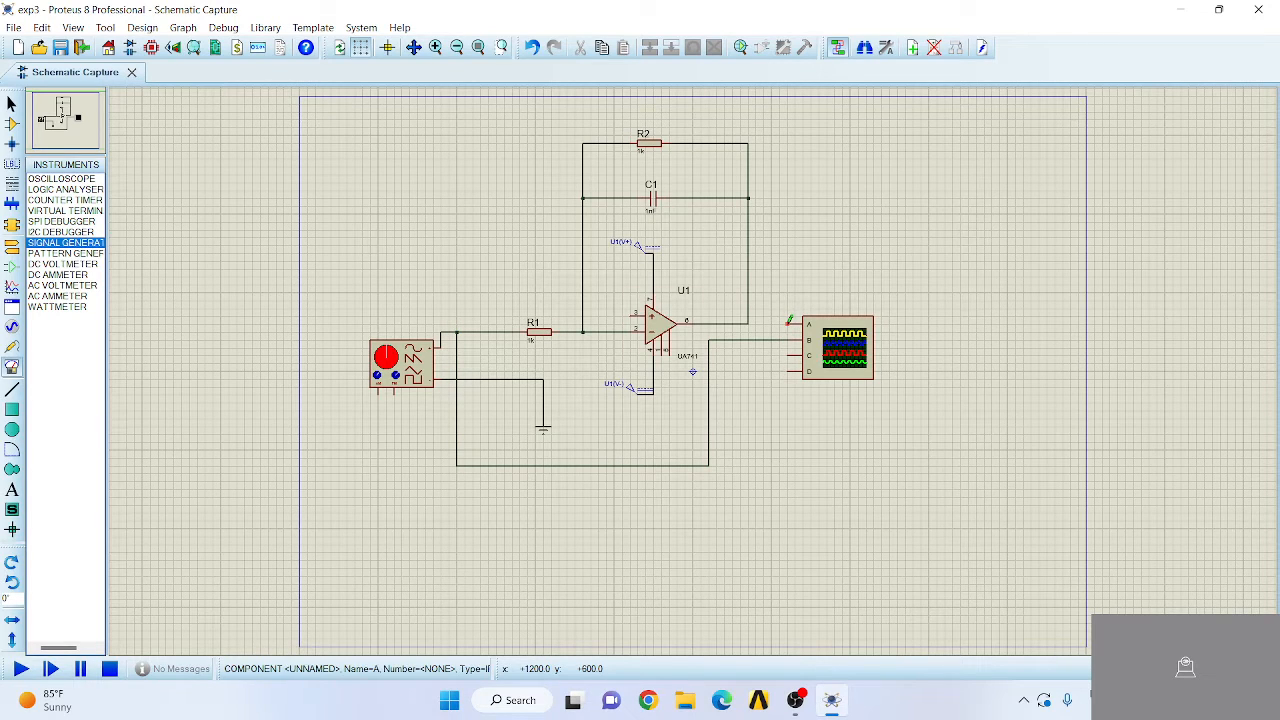
left_click(789, 320)
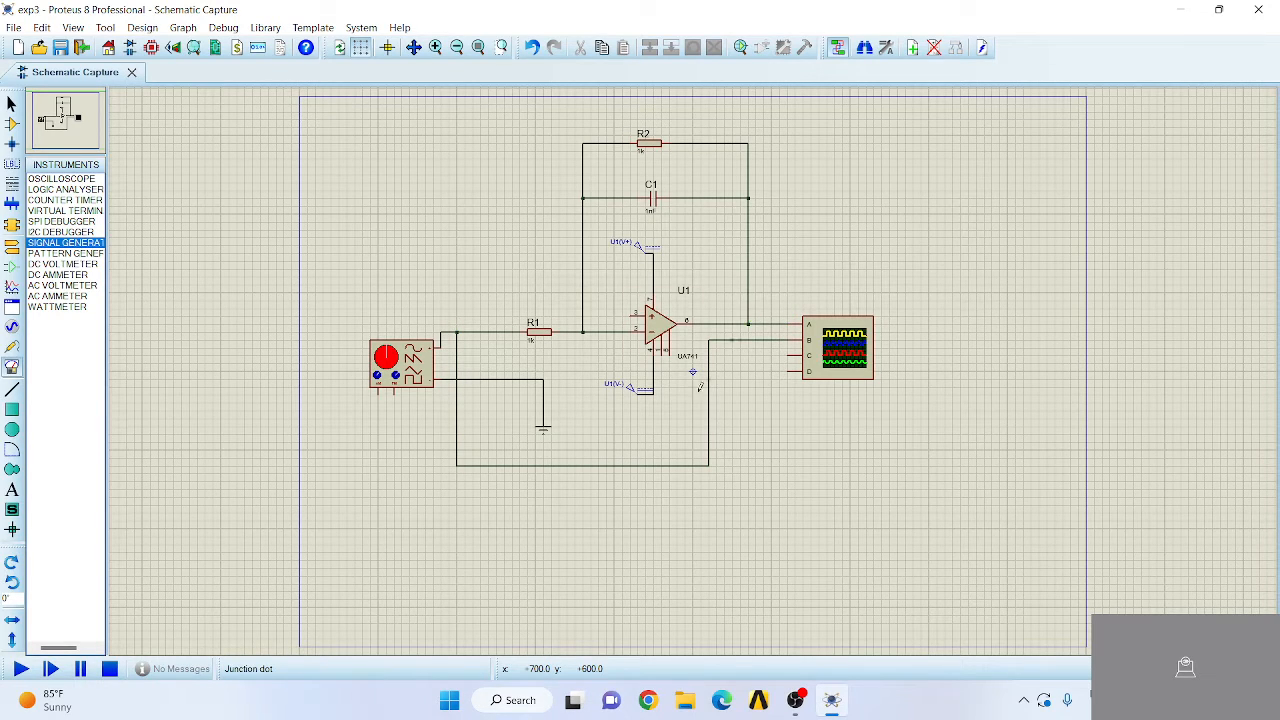
- Set the DC generator above the op-amp to 15 volts and the one below it to a negative voltage
left_click(634, 252)
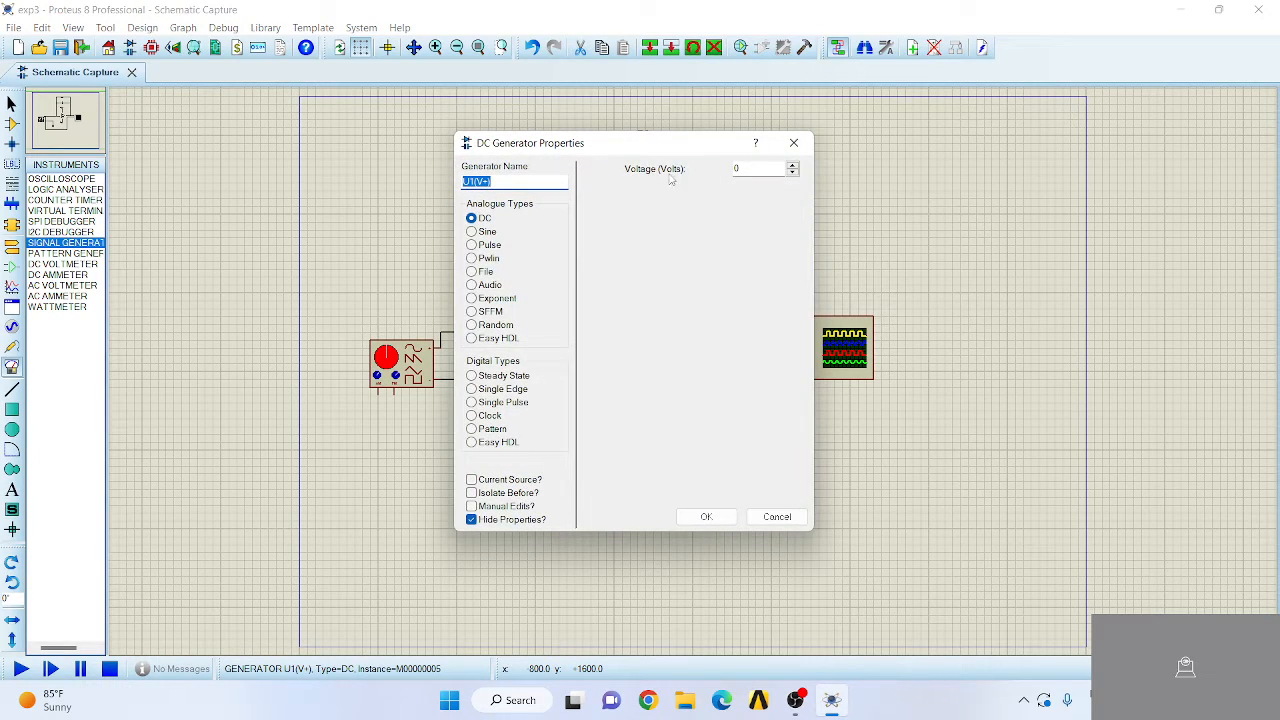
left_click(755, 168)
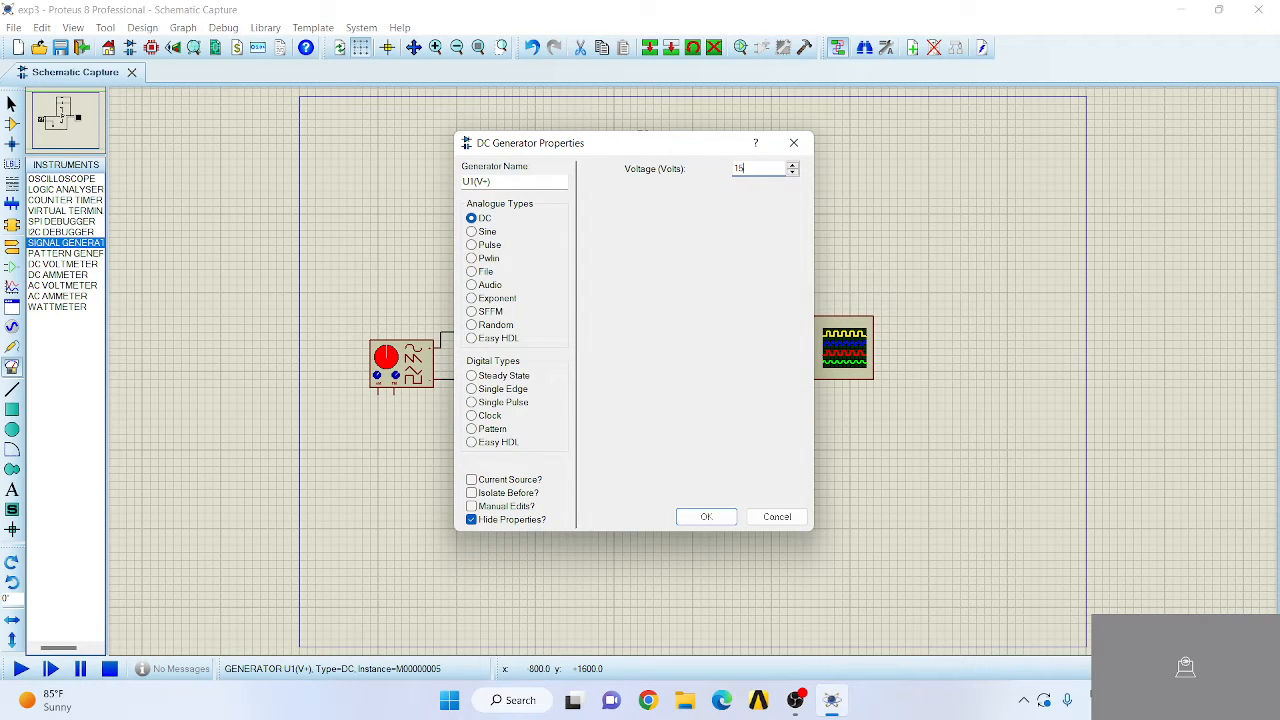
left_click(712, 516)
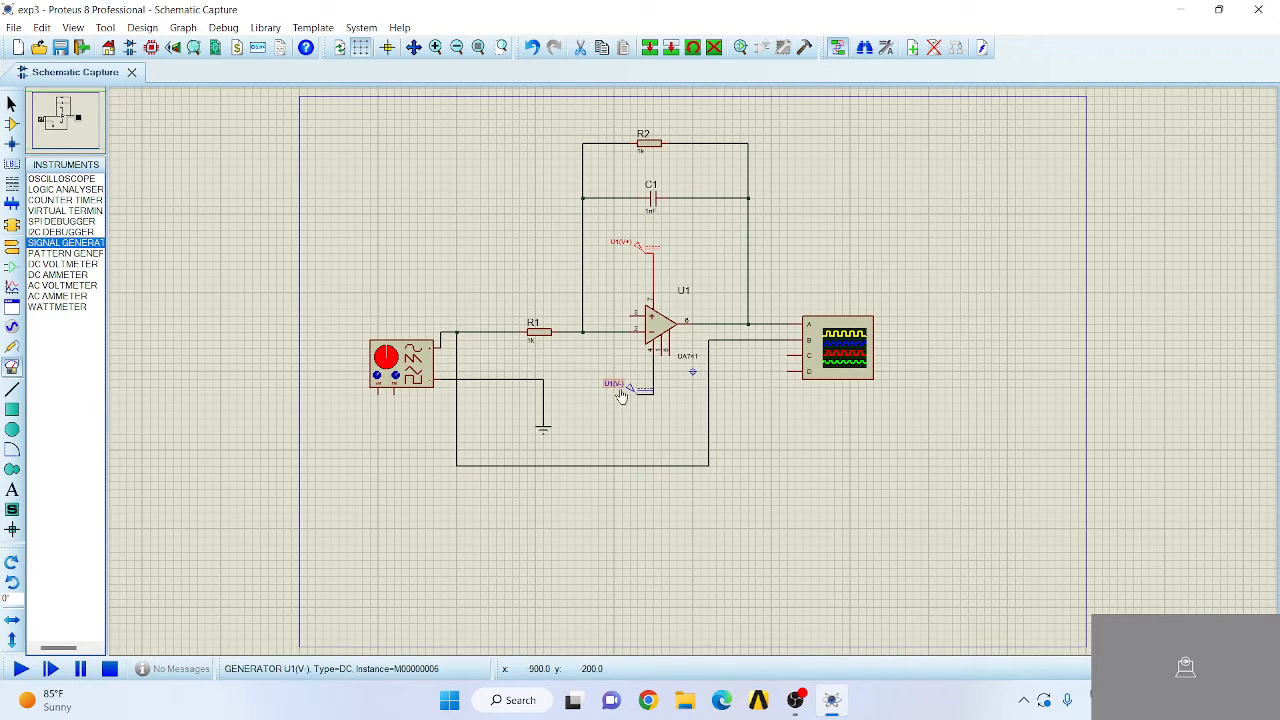
double_click(617, 396)
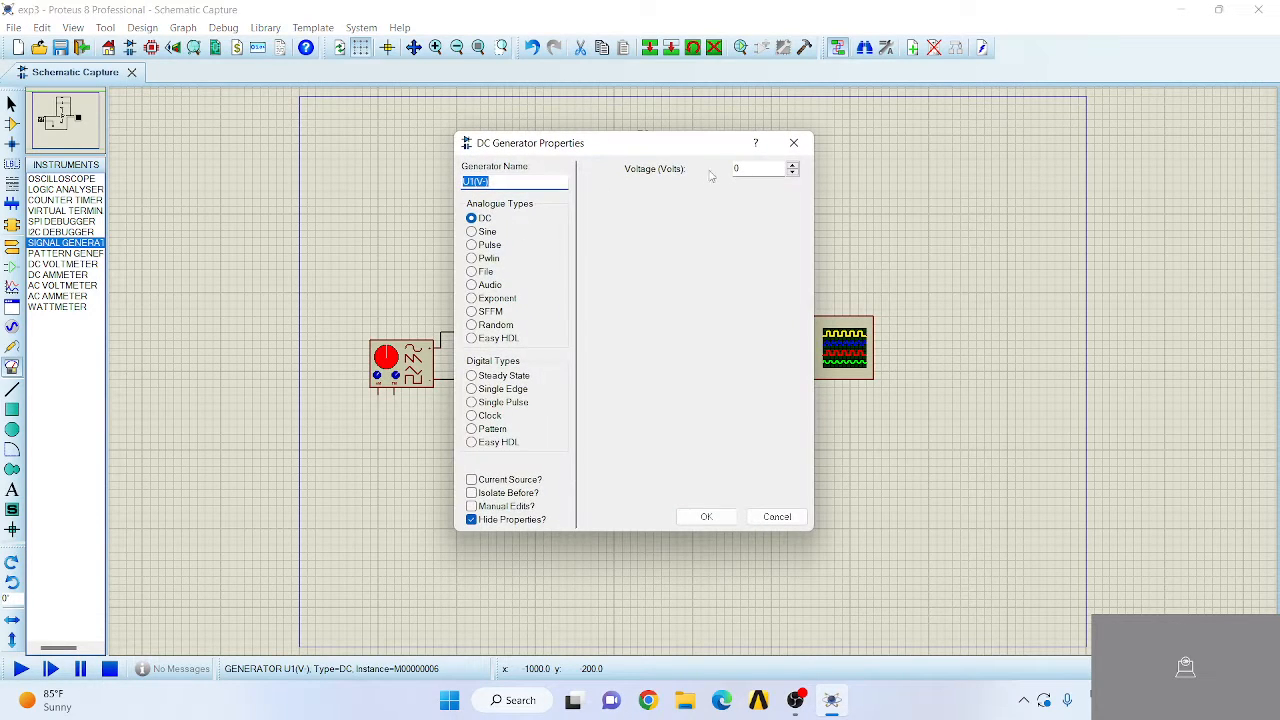
double_click(743, 167)
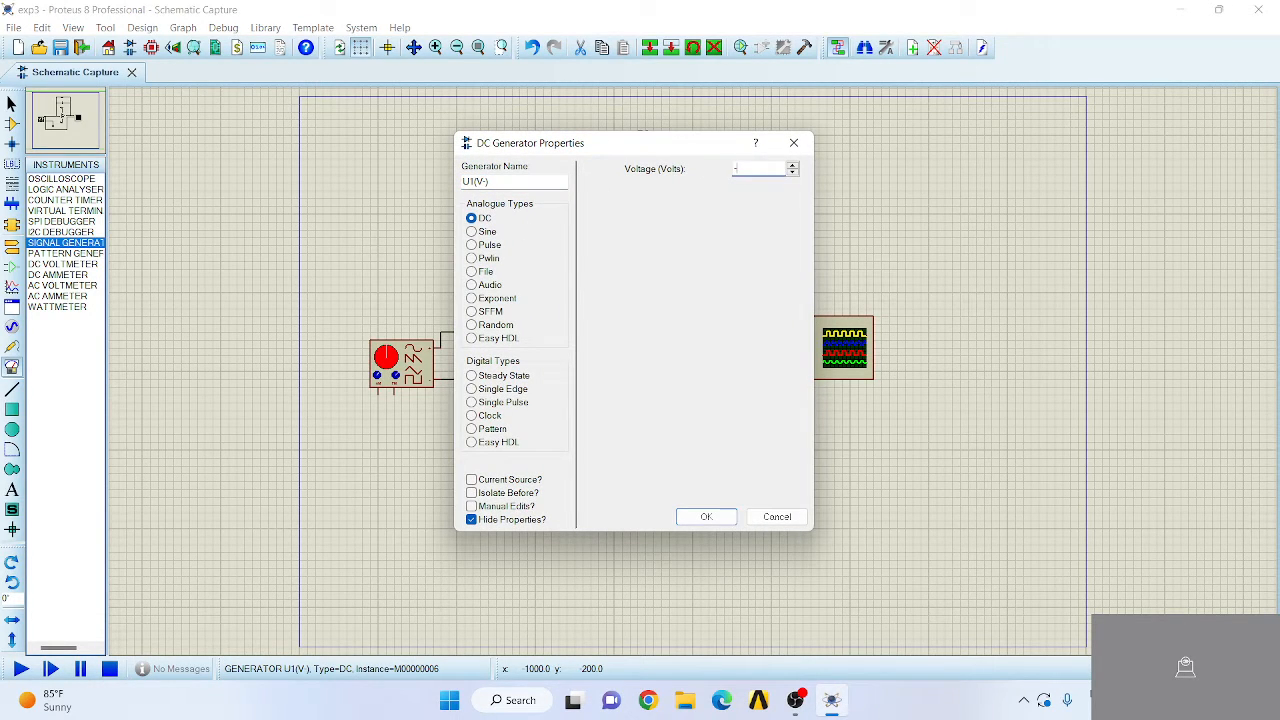
key("Return")
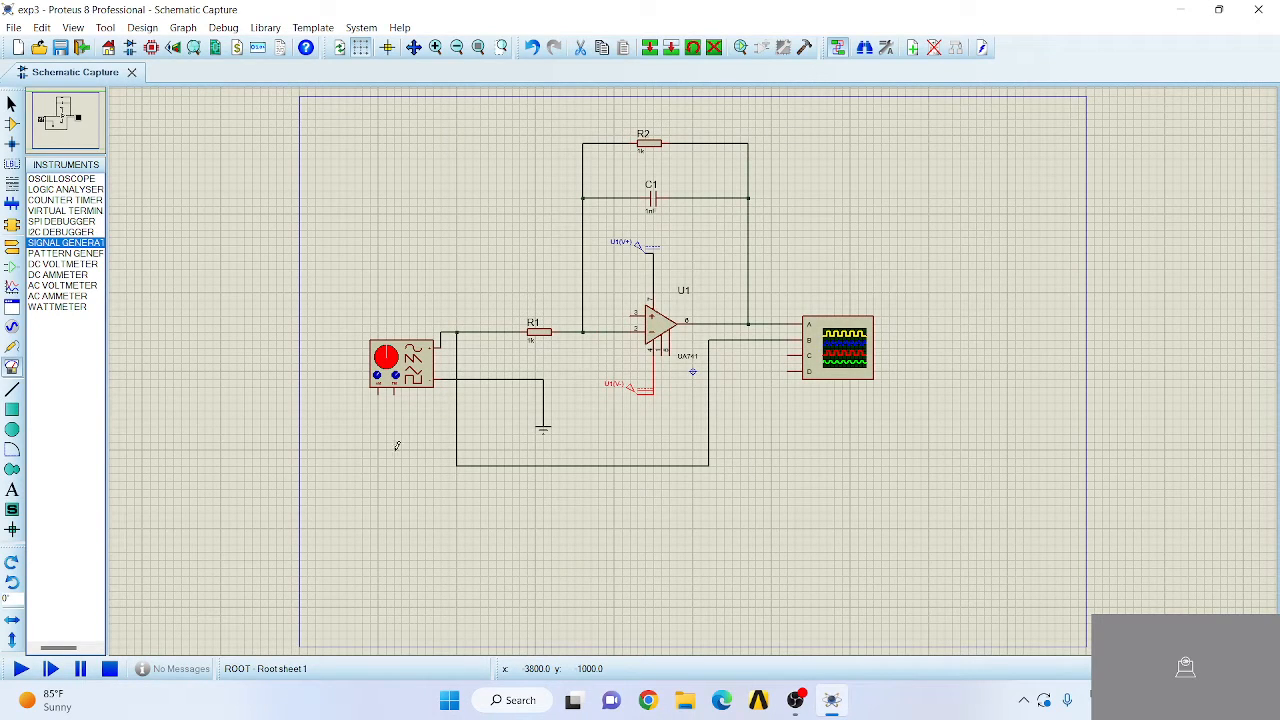
- Wire the op-amp's non-inverting input to the ground wire
left_click(632, 314)
left_click(543, 379)
- Set the value of capacitor C1 to 0.1uF
double_click(651, 211)
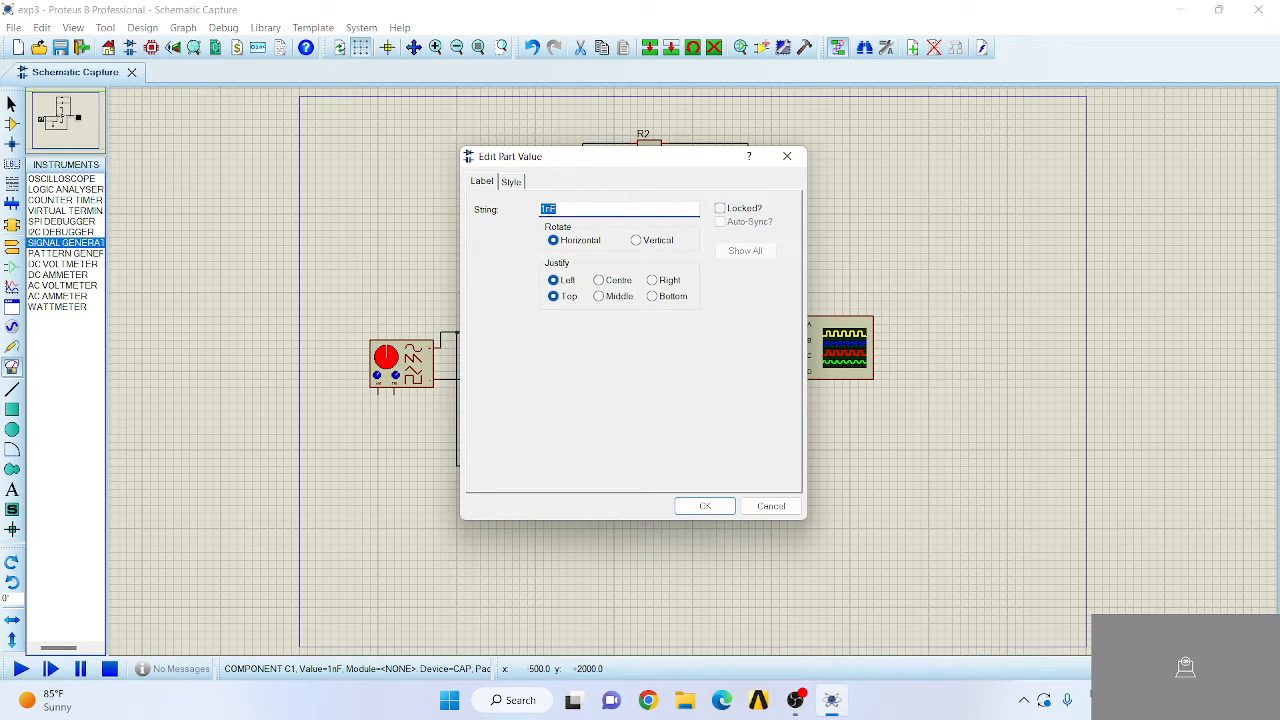
left_click(550, 212)
left_click(706, 506)
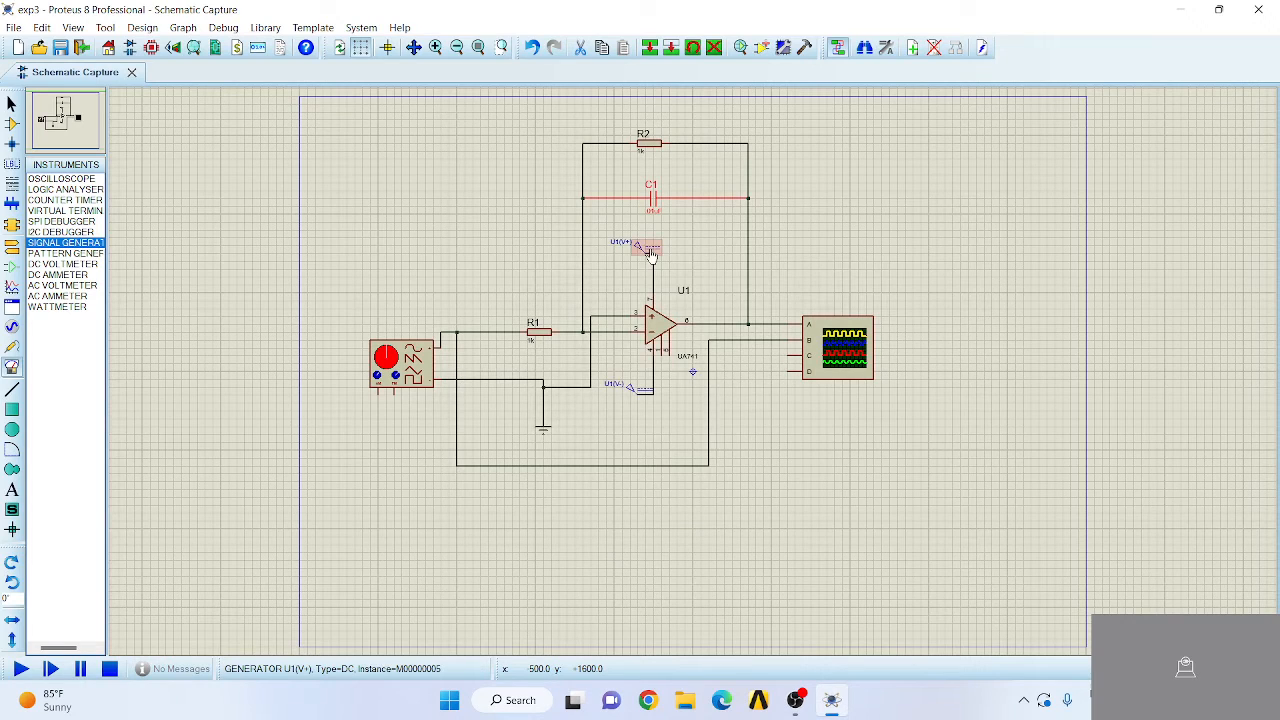
double_click(654, 212)
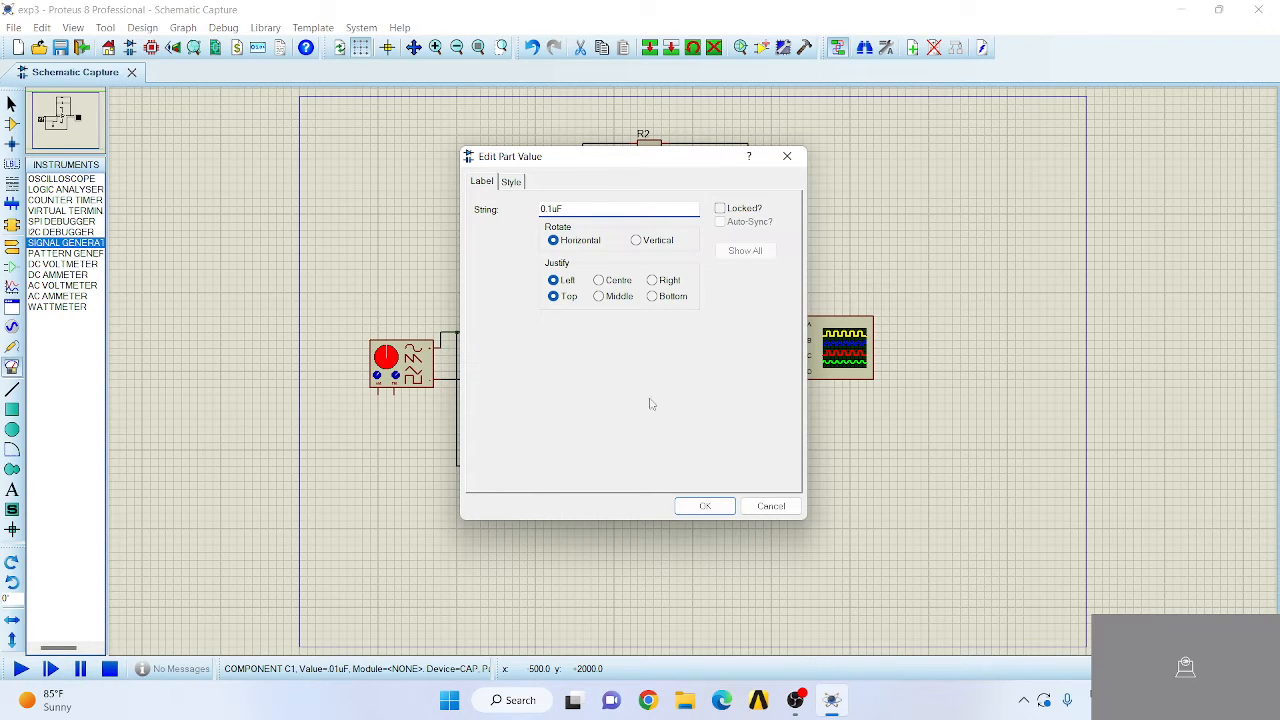
left_click(705, 506)
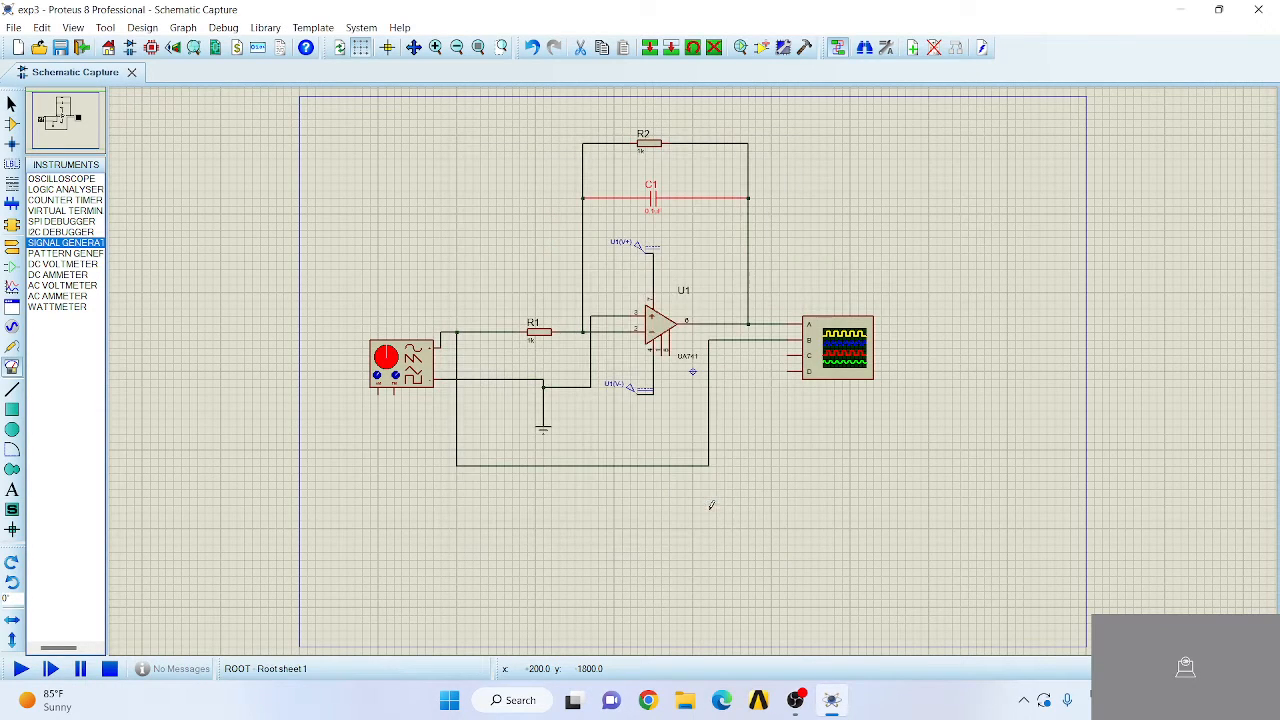
- Set the value of resistor R2 to 1.5k
double_click(641, 153)
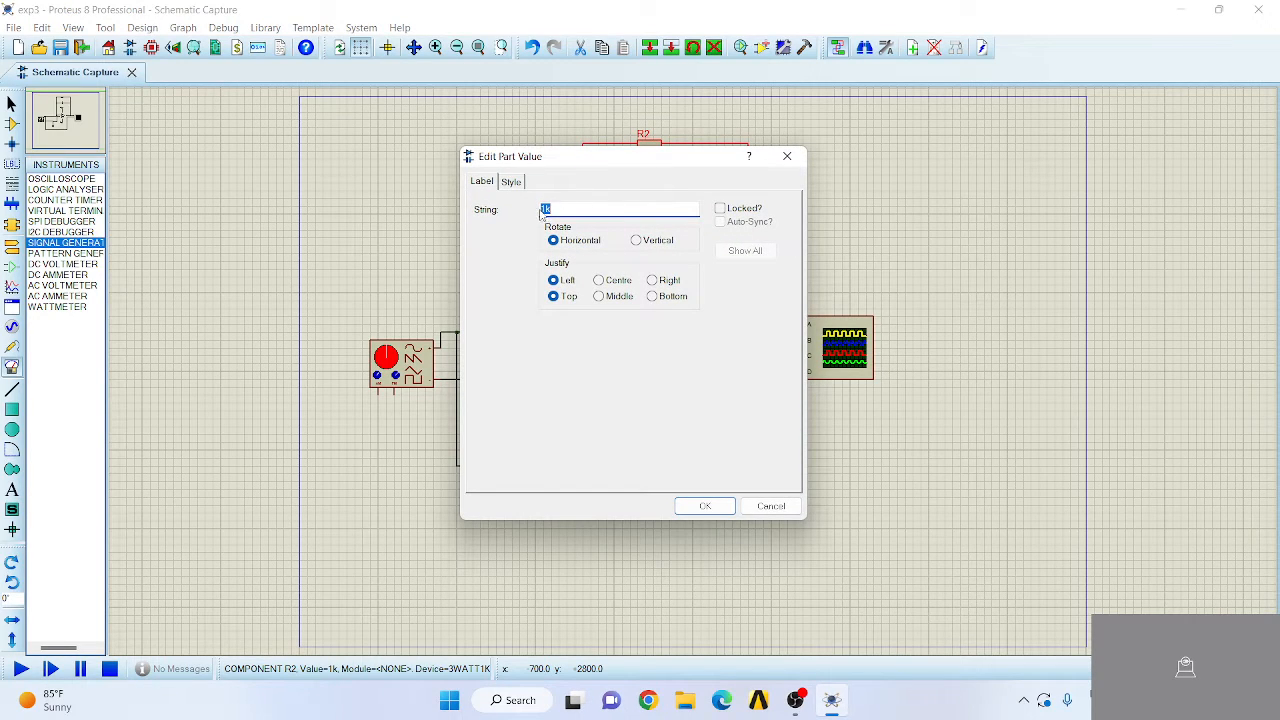
left_click(546, 209)
type(".5")
left_click(701, 508)
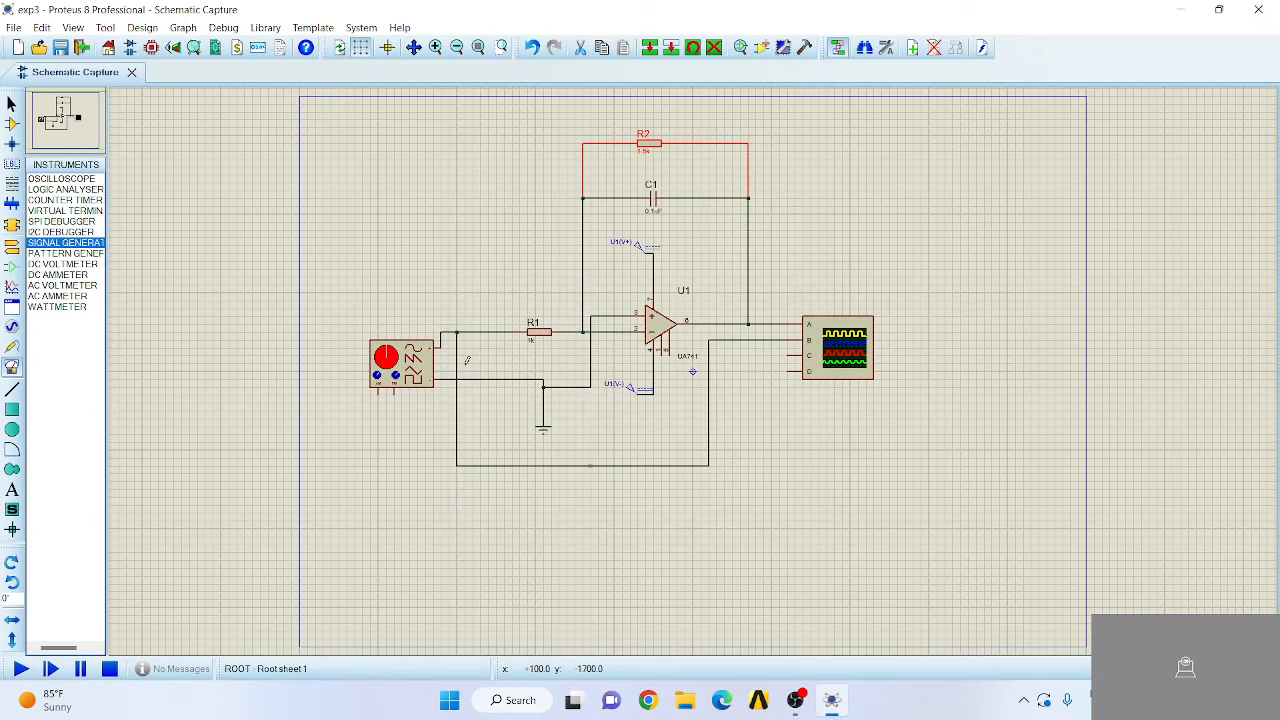
- Set the value of resistor R1 to 159
double_click(536, 344)
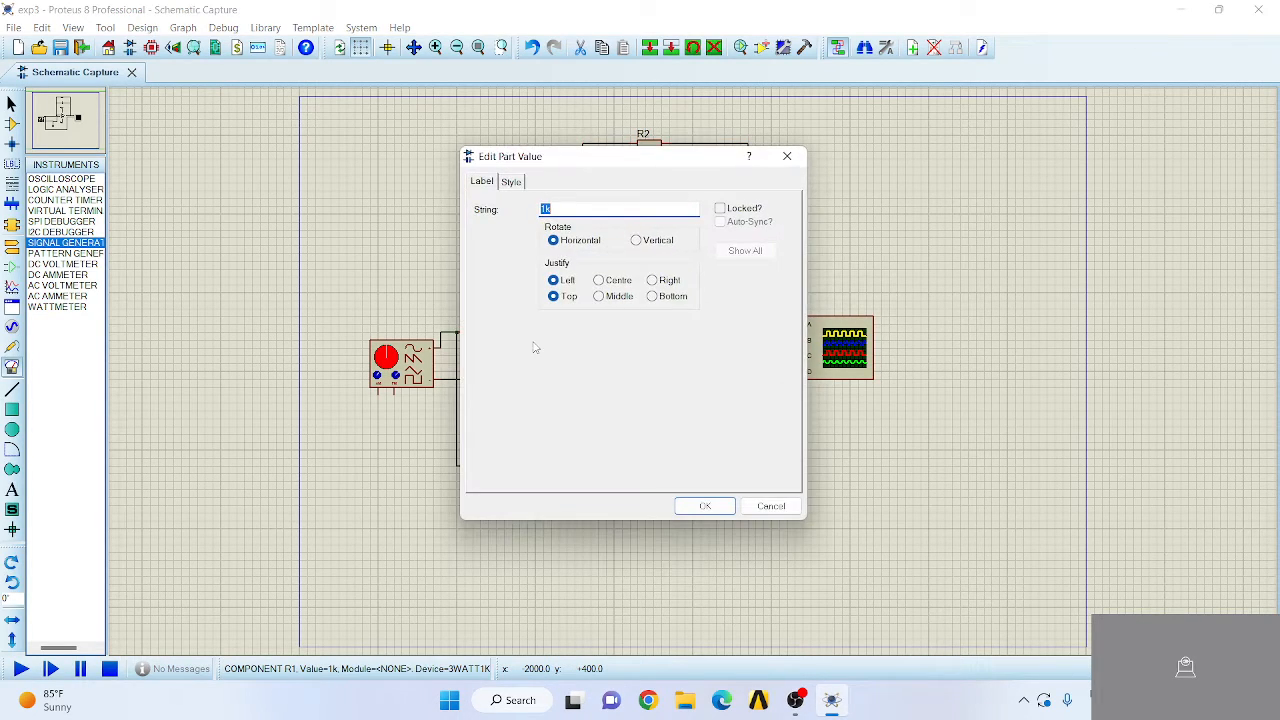
left_click(554, 210)
type("159")
left_click(699, 512)
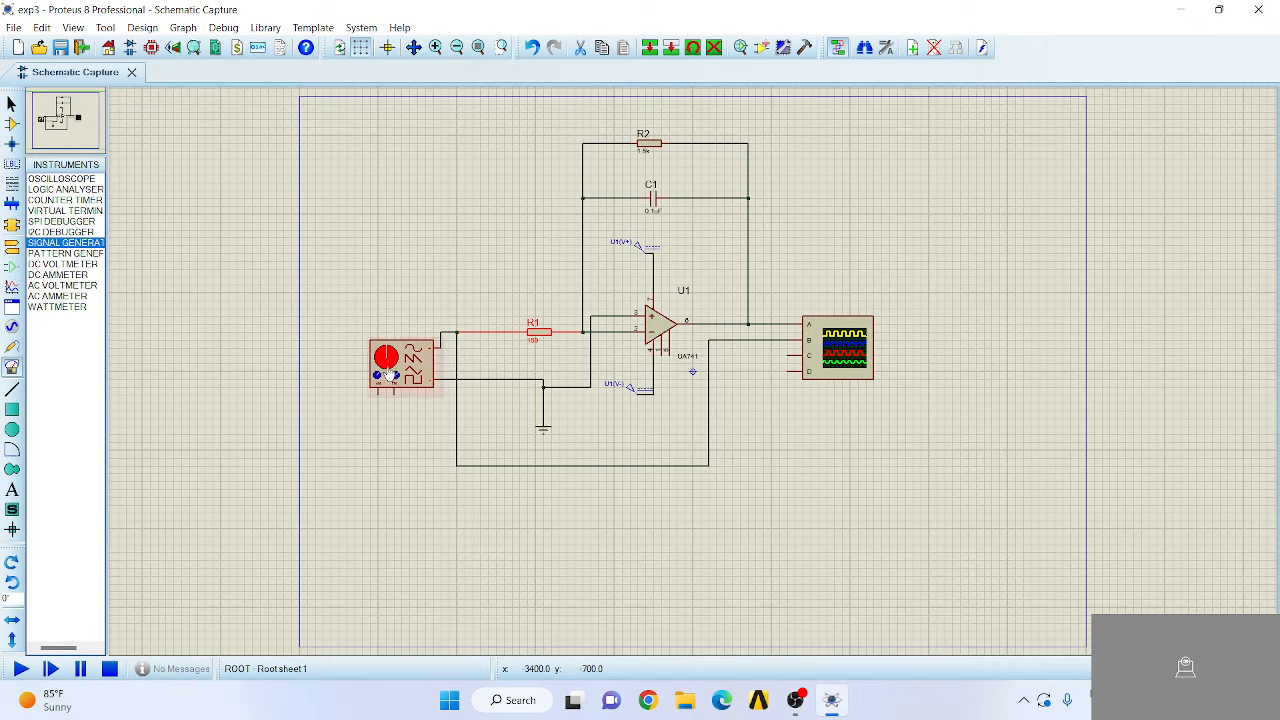
left_click(390, 372)
double_click(393, 371)
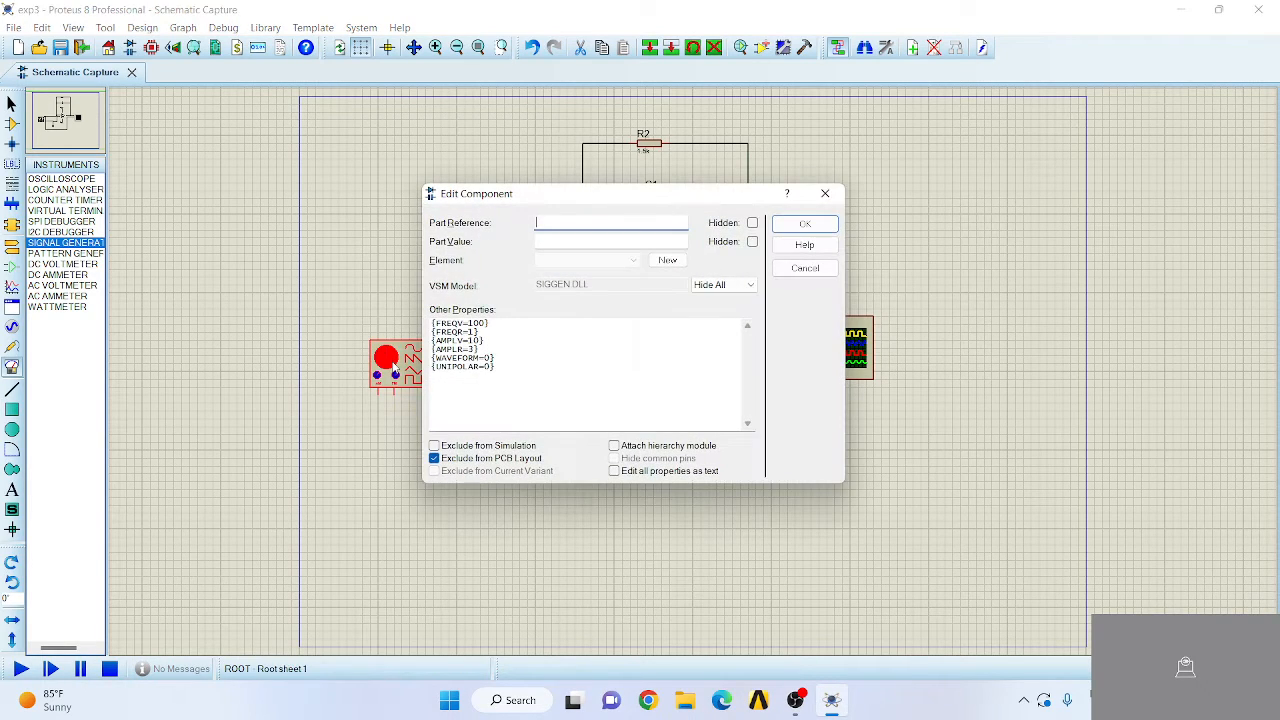
left_click(825, 193)
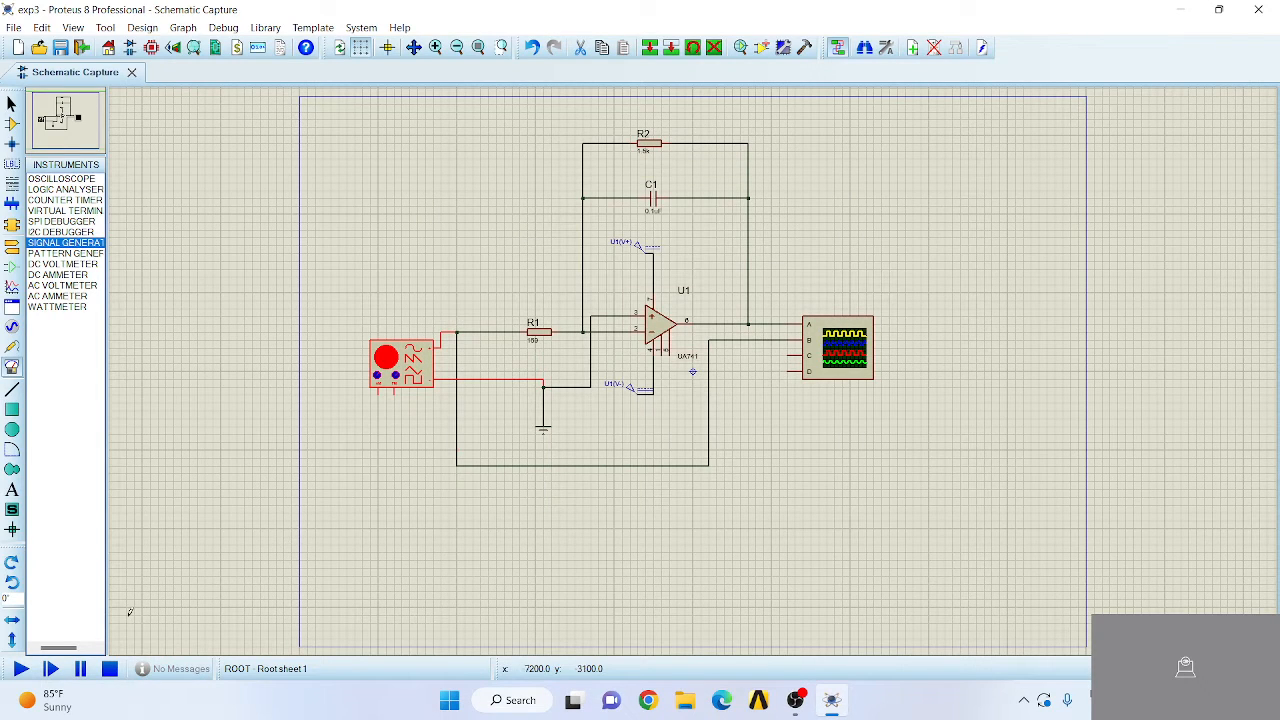
- Run the simulation and set the signal generator's frequency to 2 kHz
left_click(20, 668)
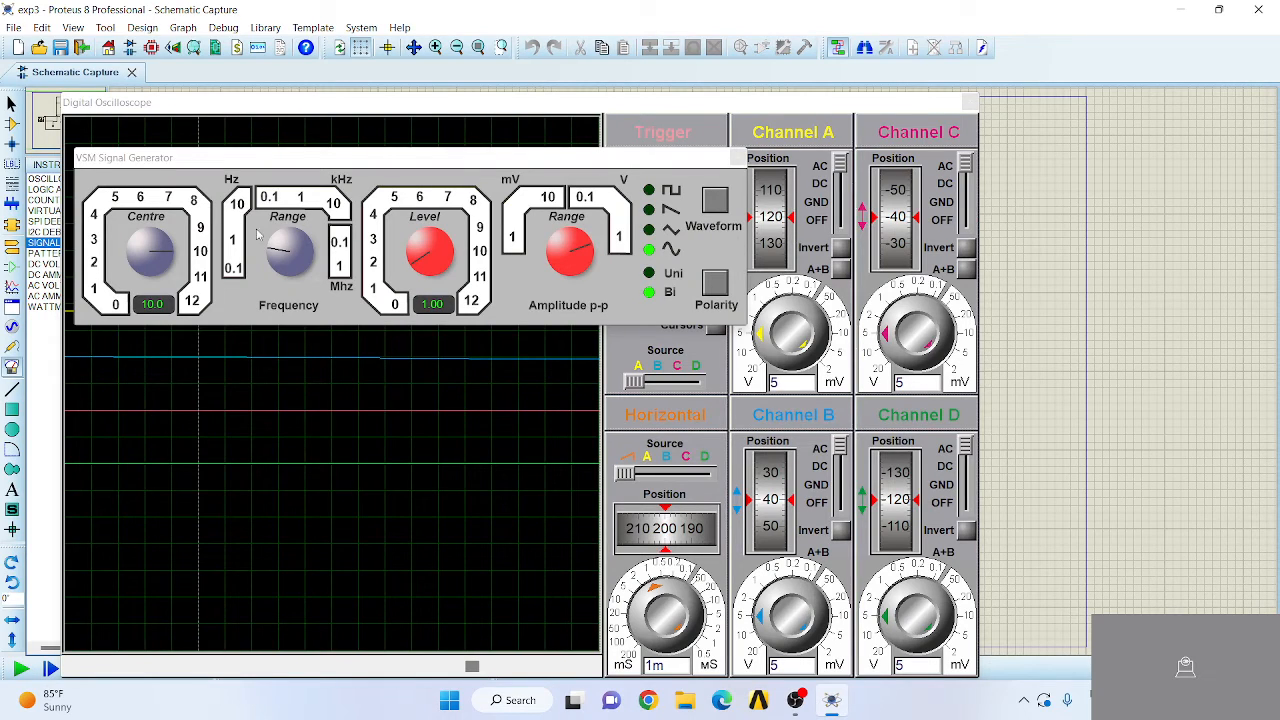
left_click(280, 247)
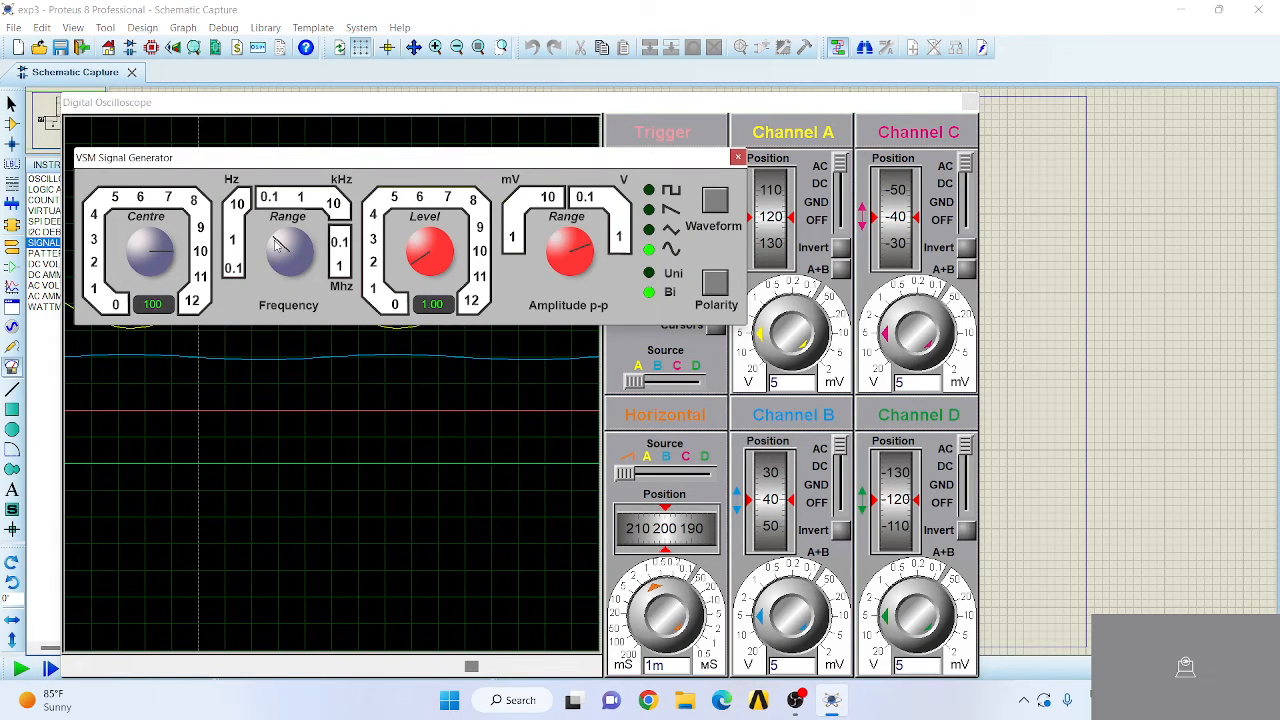
left_click(285, 245)
left_click(290, 243)
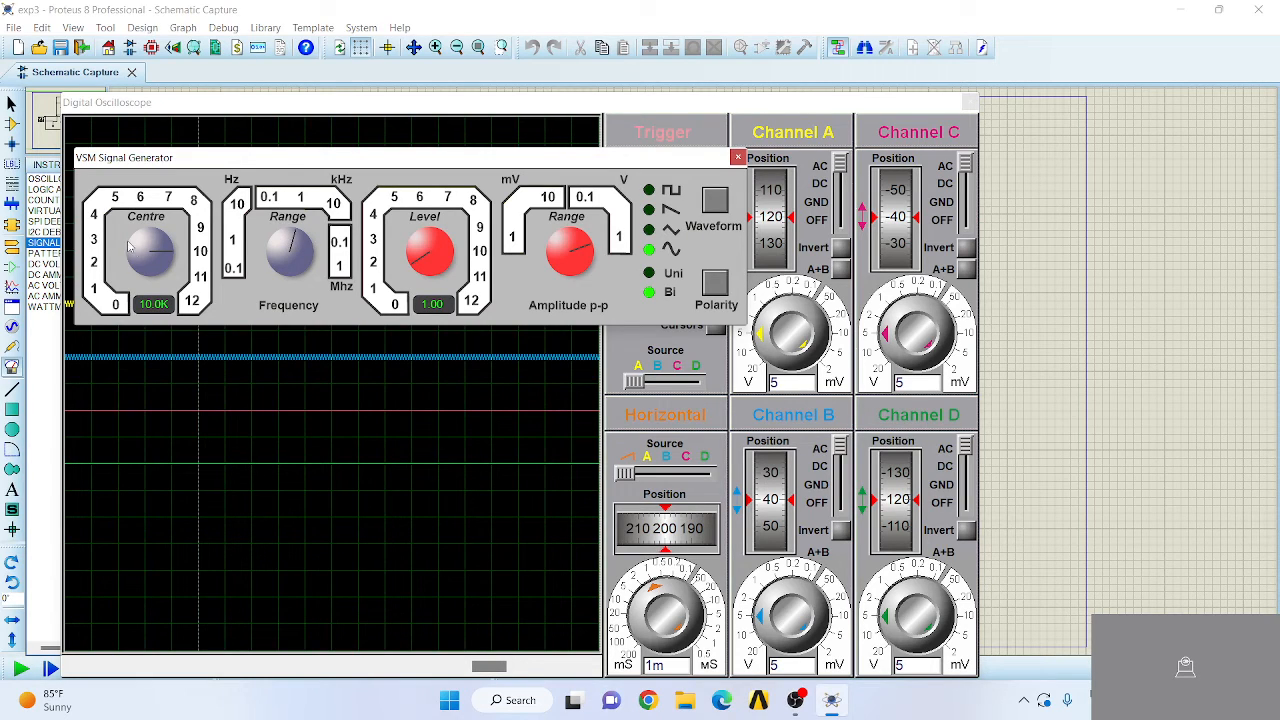
left_click_drag(166, 259, 137, 260)
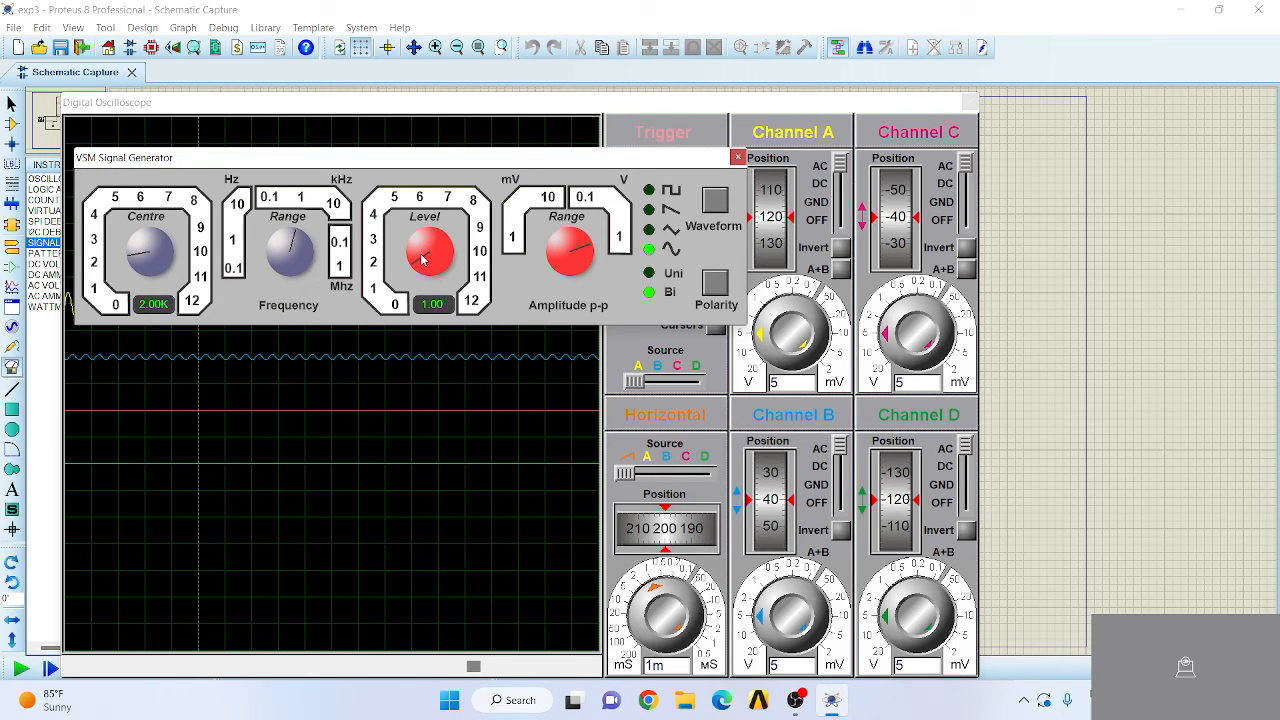
- Set the signal generator's amplitude level to 4.20 V and its waveform to square
left_click_drag(422, 259, 420, 247)
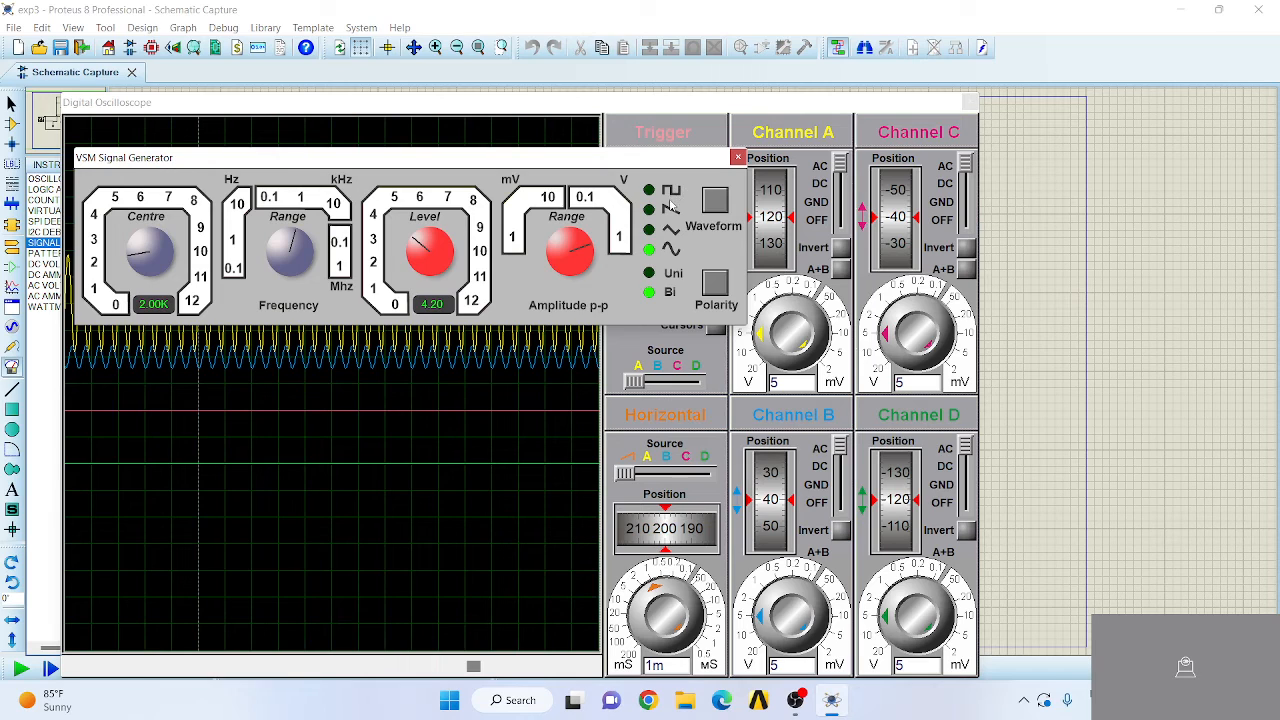
left_click(716, 200)
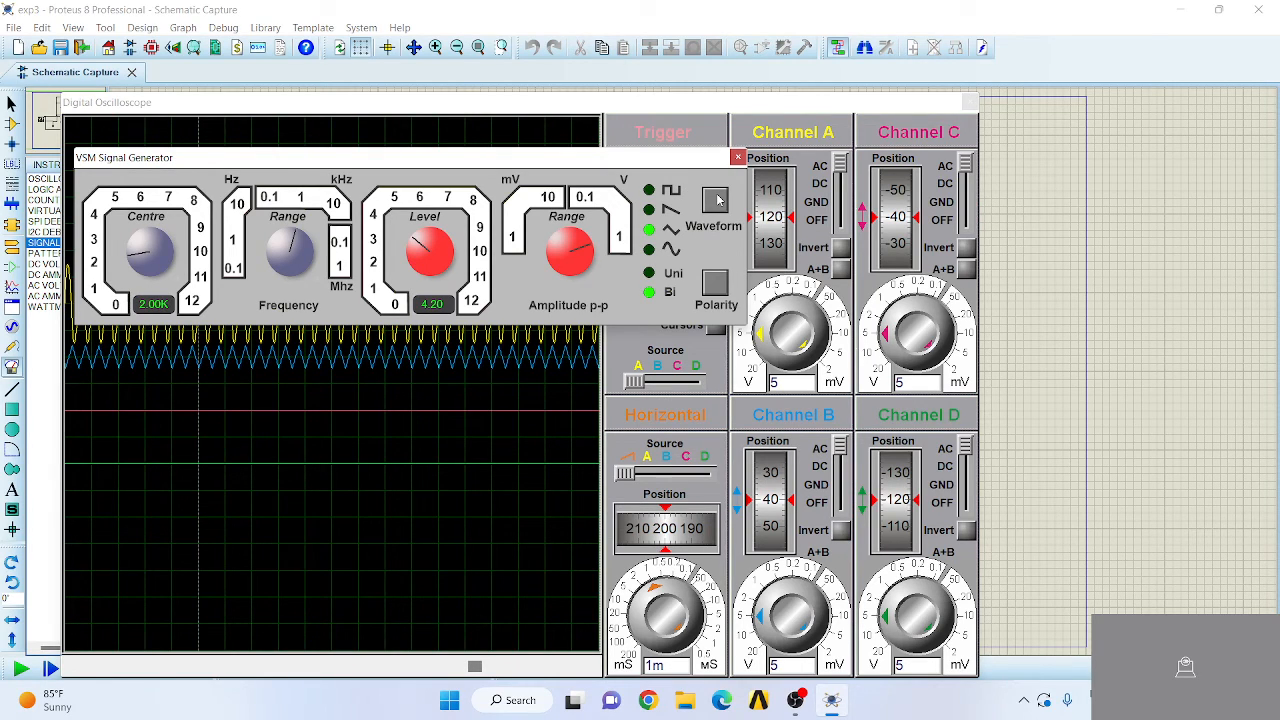
left_click(716, 200)
left_click(716, 200)
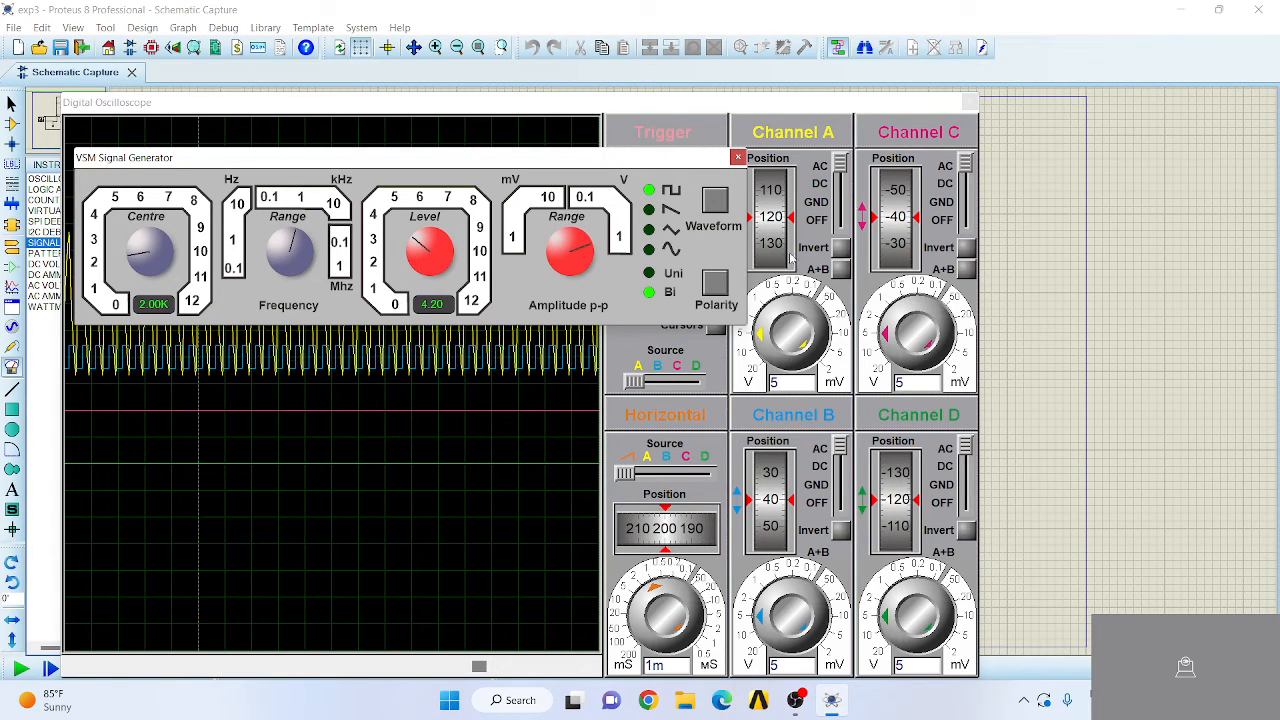
- Separate the oscilloscope traces, raising channel A's position to about 235 and channel B's to 60 with channel B scaled to 2 V per division
left_click_drag(666, 165, 1265, 458)
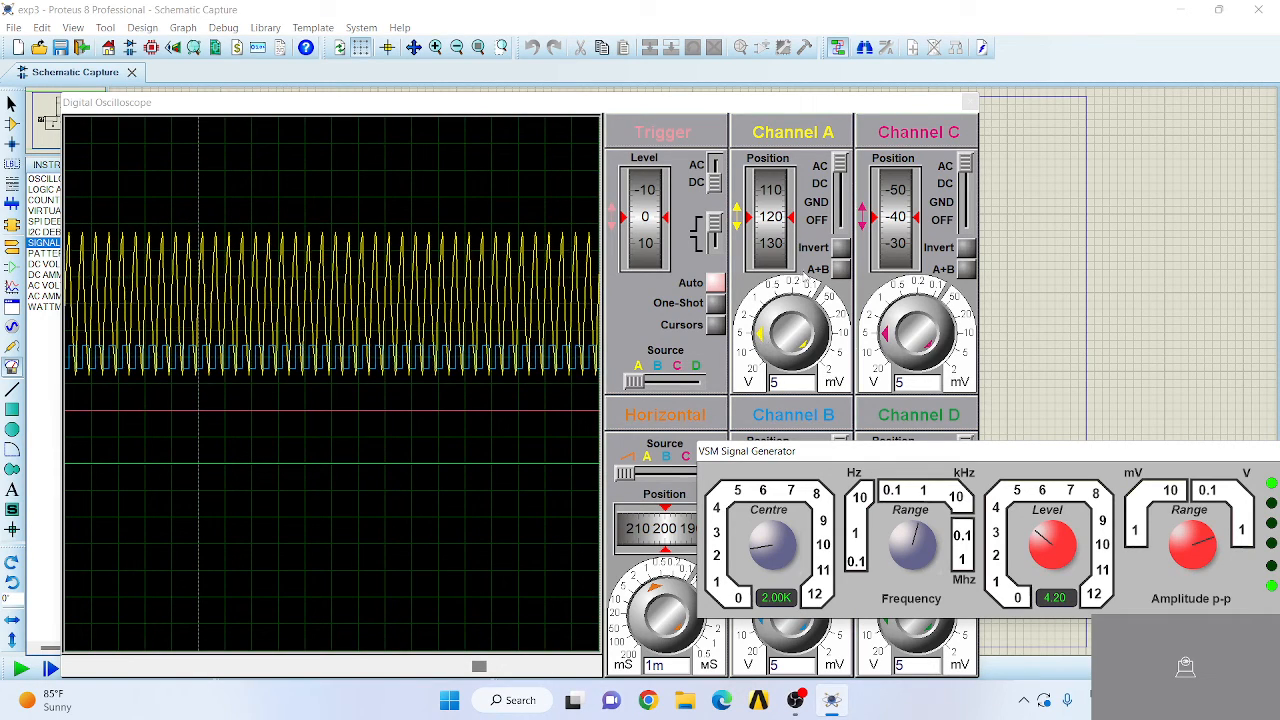
left_click_drag(777, 236, 777, 200)
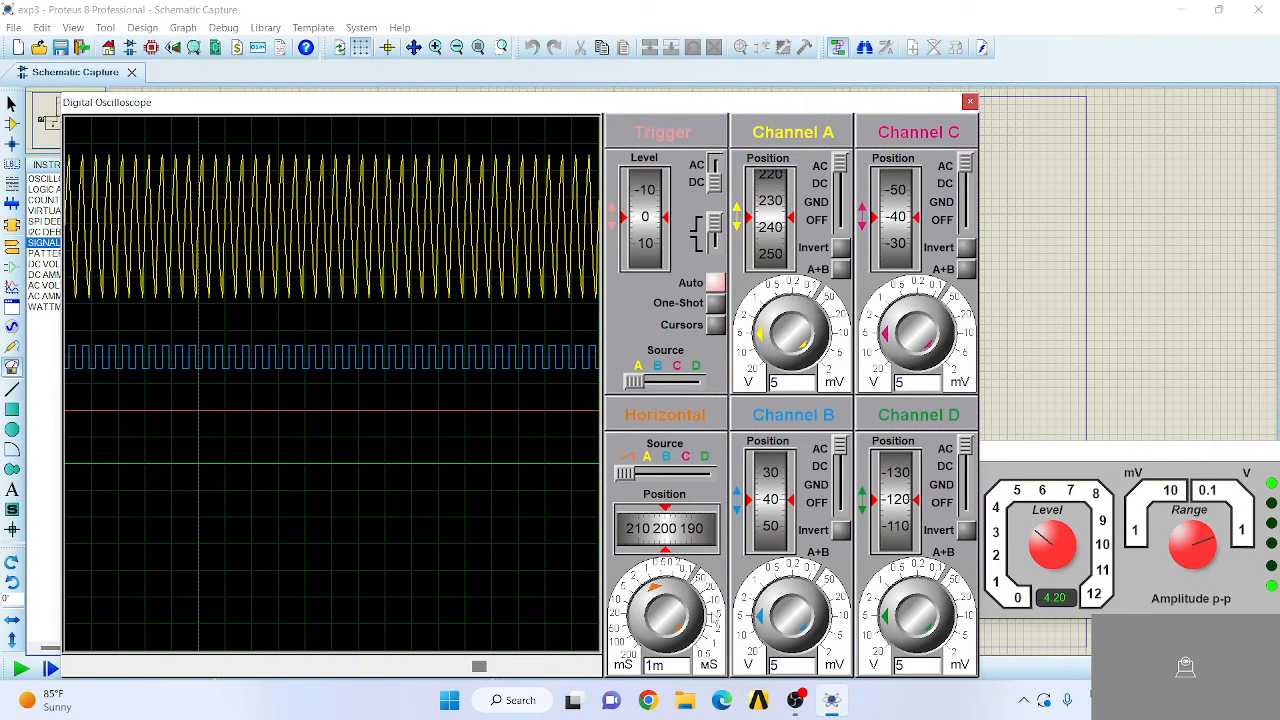
left_click(759, 618)
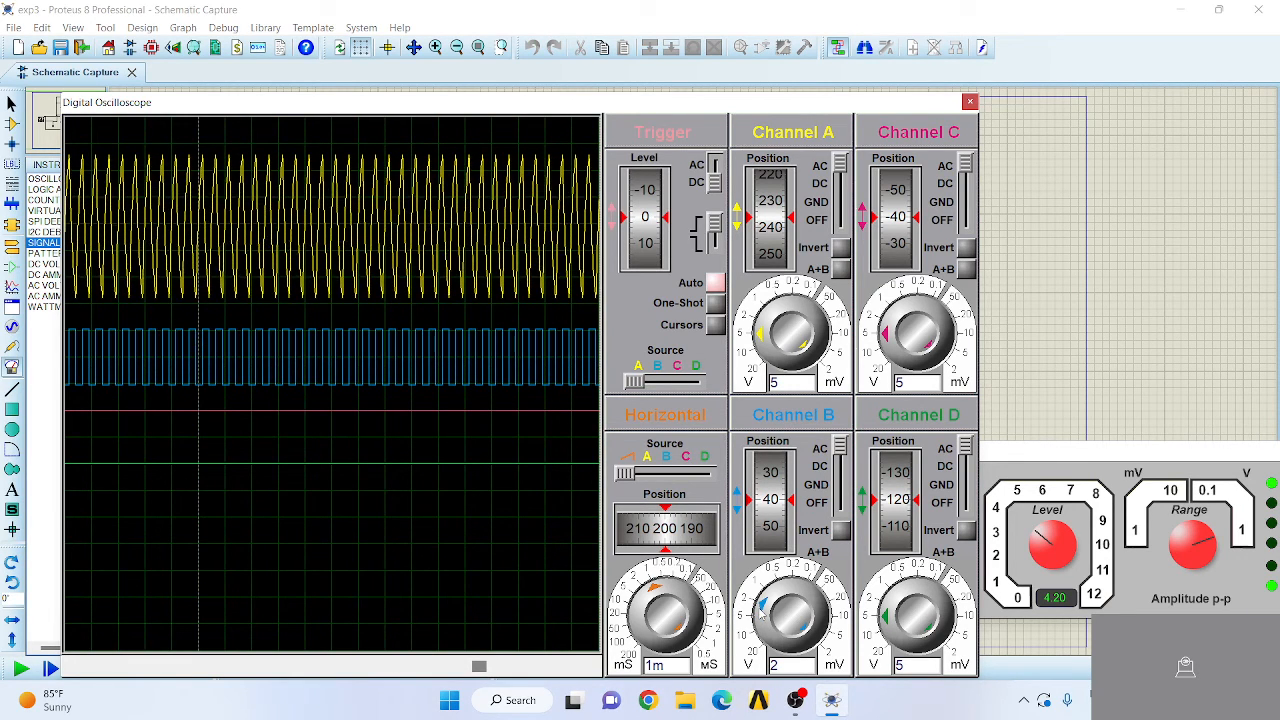
mouse_move(776, 522)
left_mouse_down()
mouse_move(782, 428)
mouse_move(790, 512)
left_mouse_up()
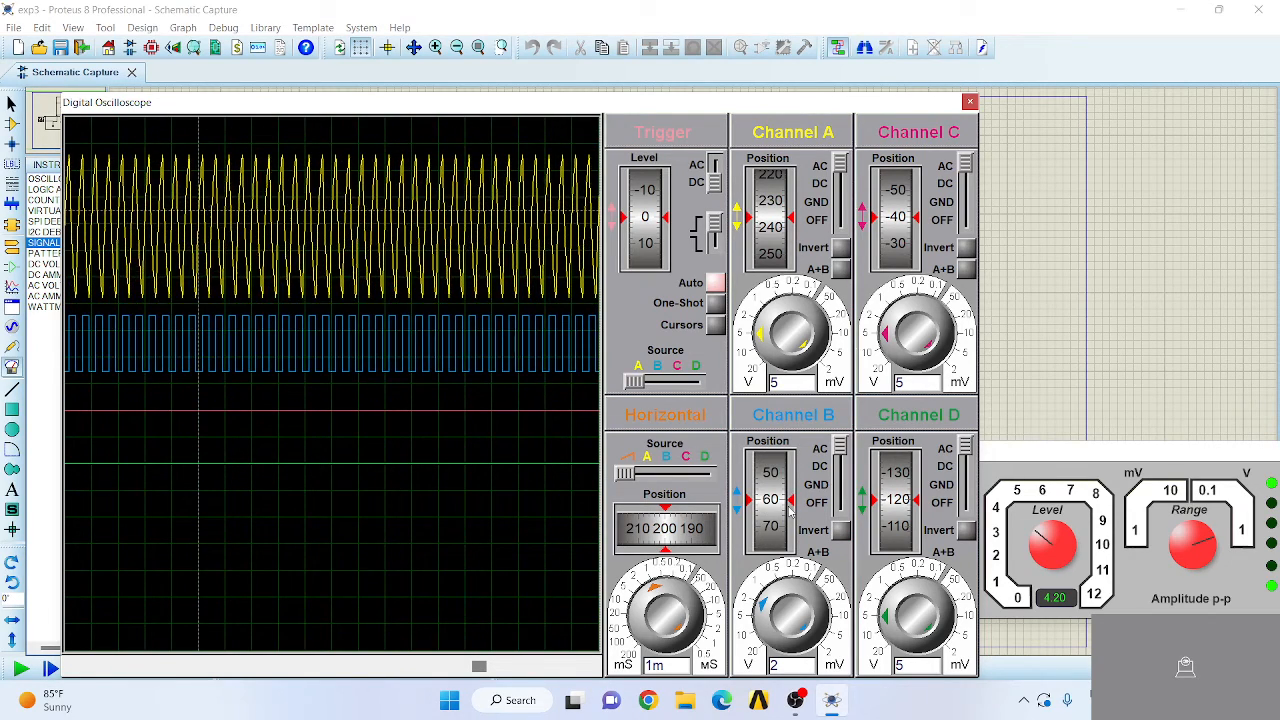